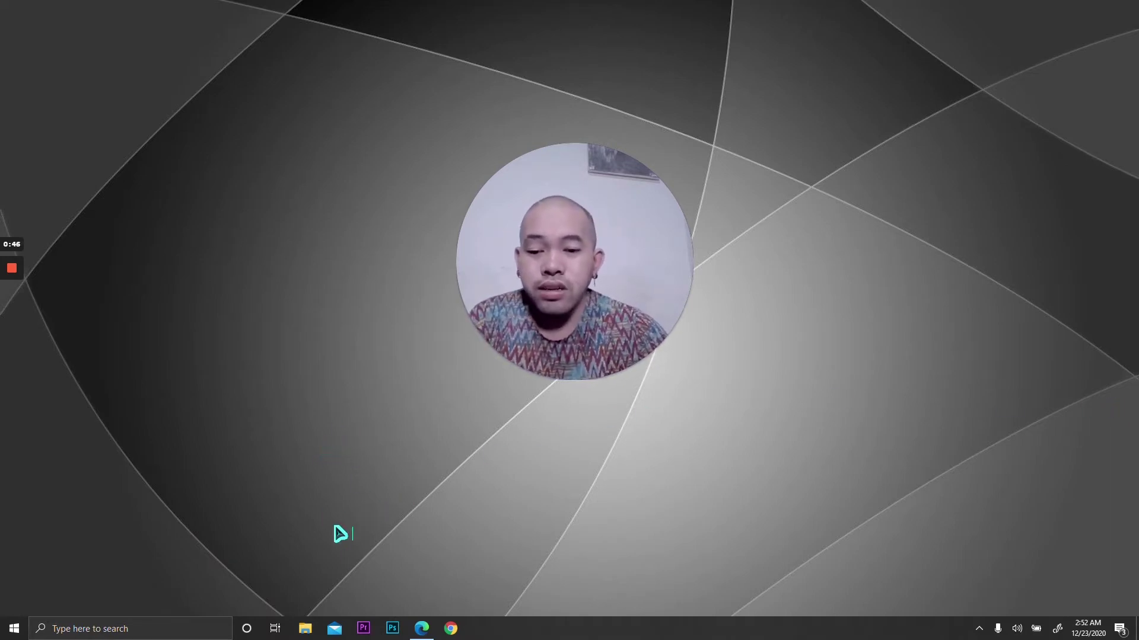
# Step: Launch Photoshop from the desktop and wait for its welcome screen
pyautogui.click(392, 629)
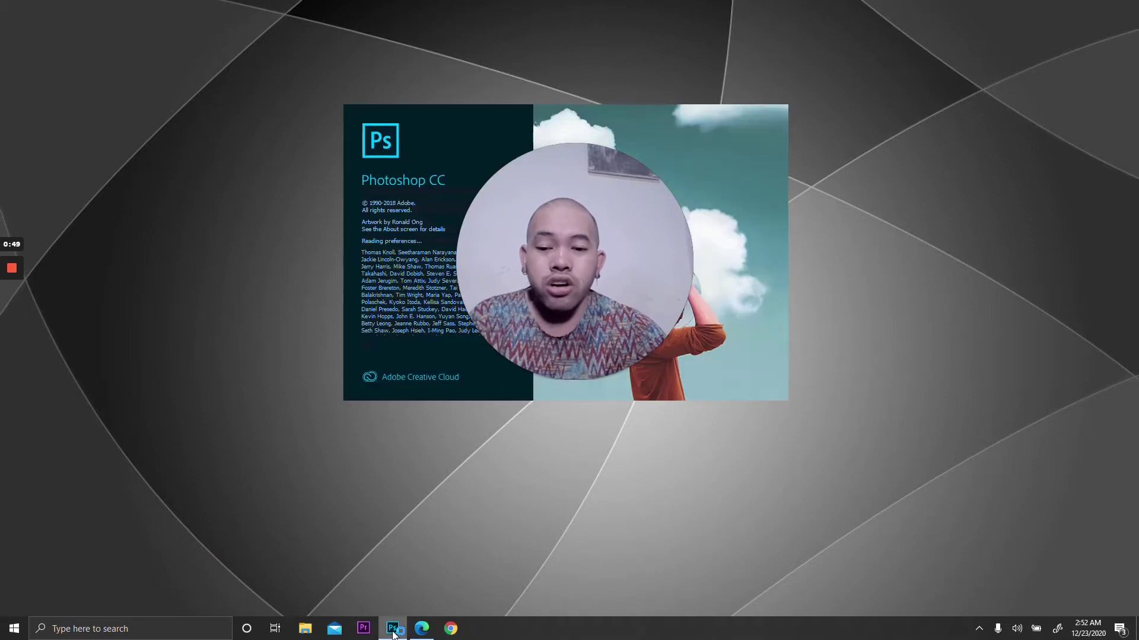
pyautogui.moveTo(574, 380)
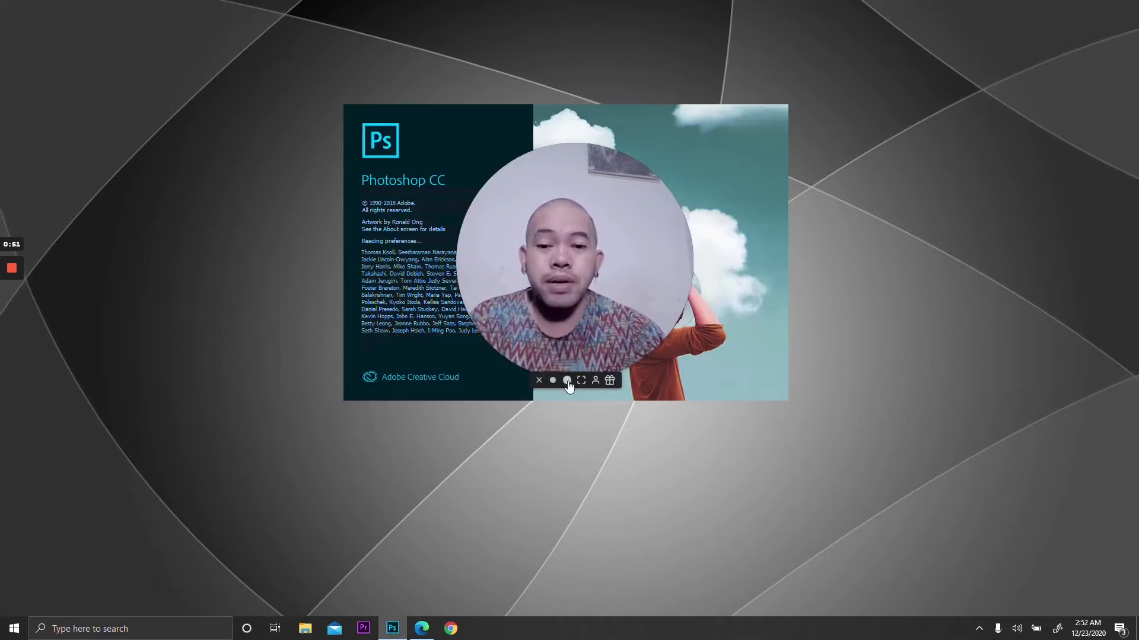
pyautogui.click(553, 380)
pyautogui.moveTo(532, 334); pyautogui.dragTo(1033, 531)
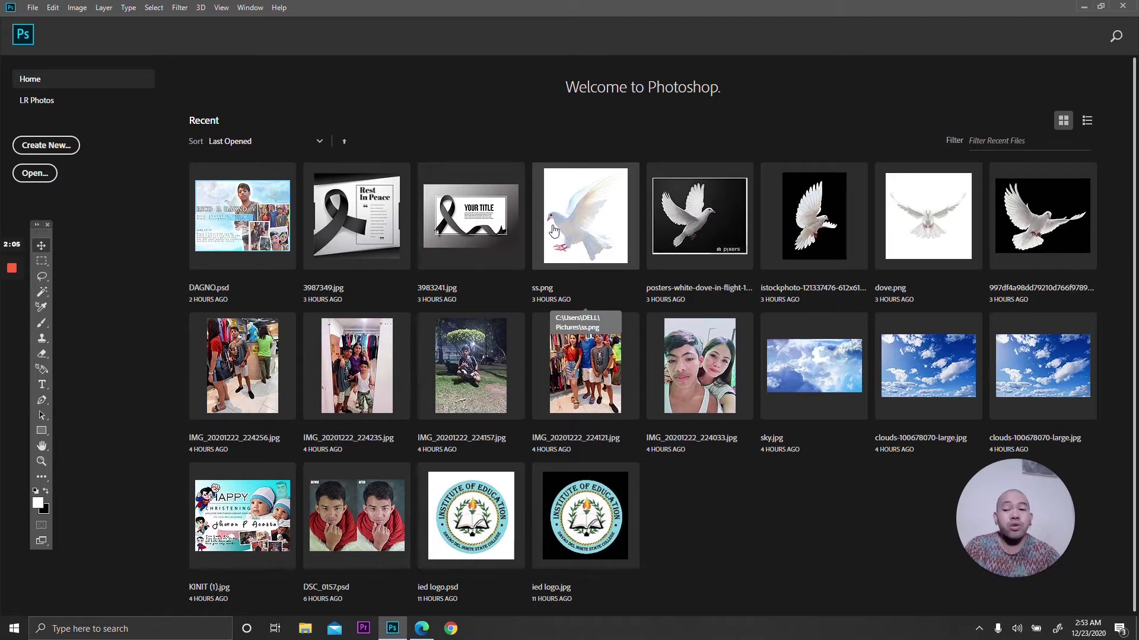
# Step: Start a new document and name it Activity 1
pyautogui.click(51, 157)
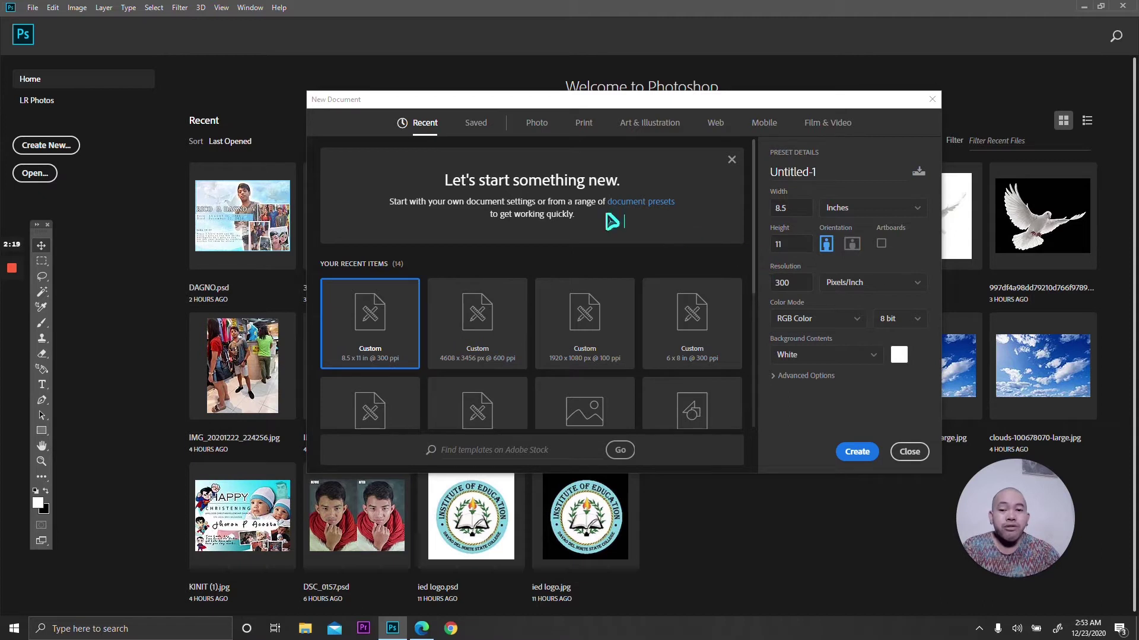
pyautogui.moveTo(483, 98); pyautogui.dragTo(483, 138)
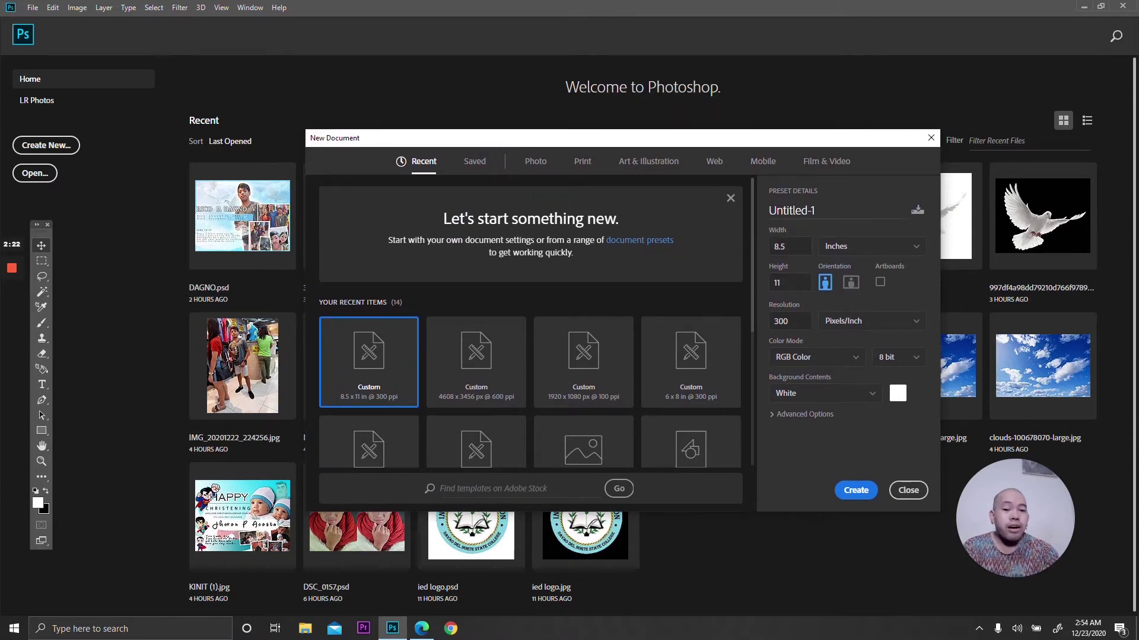
pyautogui.click(791, 211)
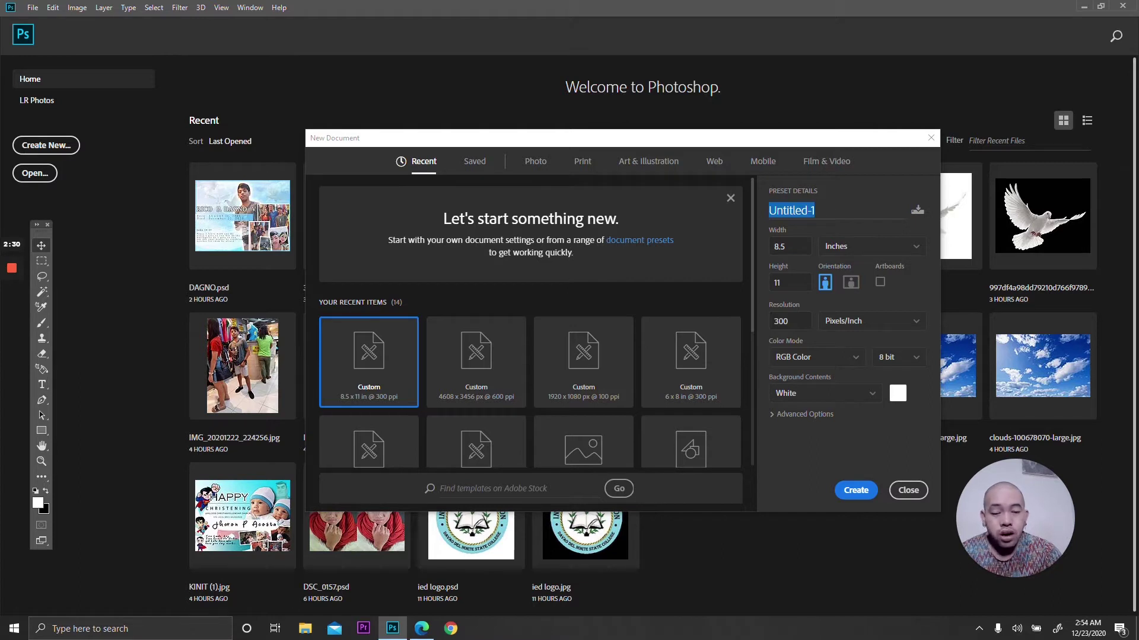
pyautogui.write('Activity 1')
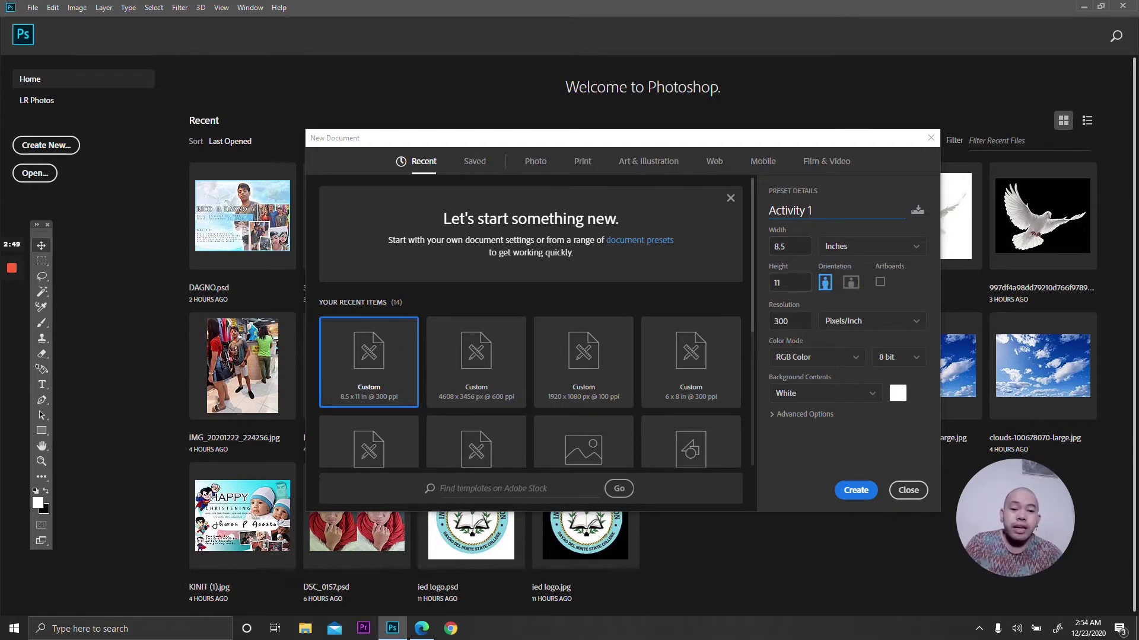
# Step: Review the available width units and colour modes, keep Inches and RGB Color, and create the 8.5 x 11 document
pyautogui.click(865, 251)
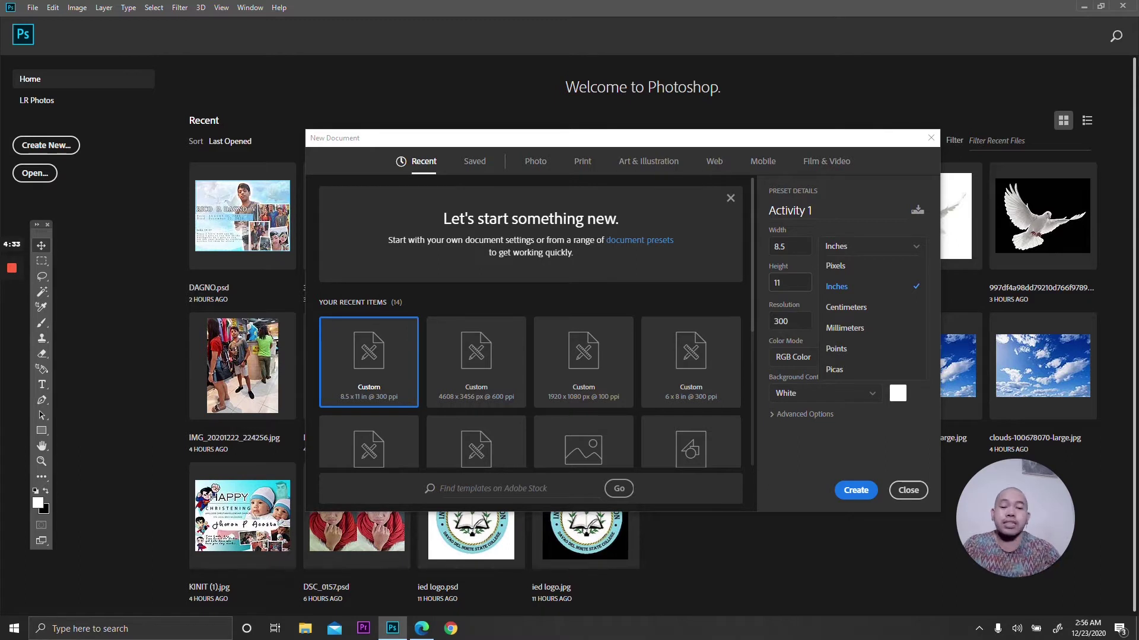
pyautogui.click(887, 230)
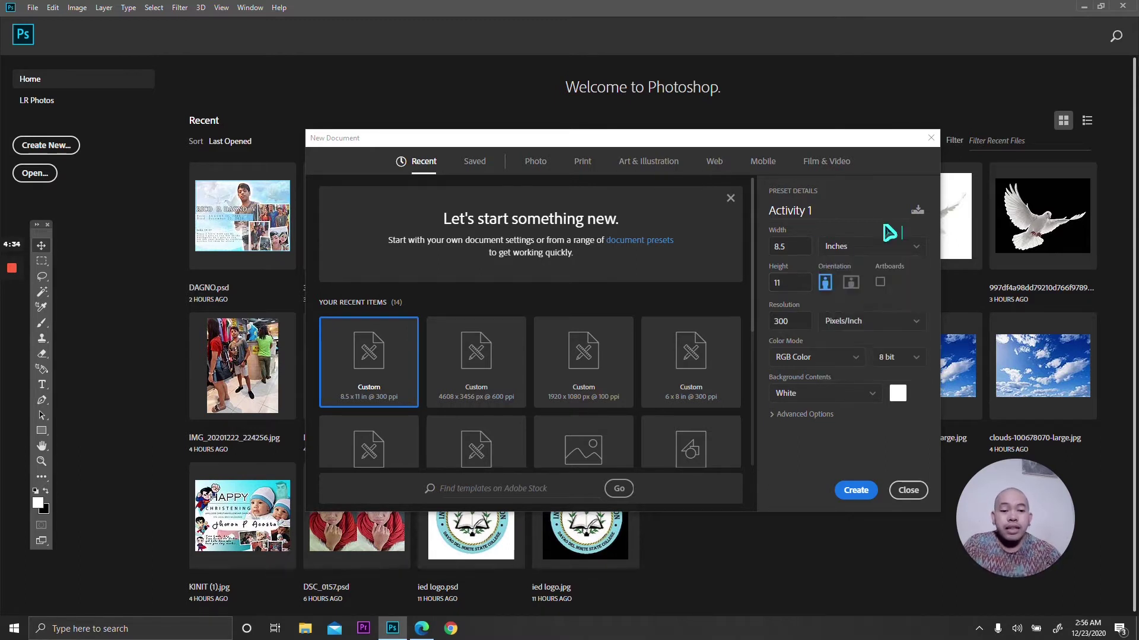
pyautogui.click(866, 254)
pyautogui.click(867, 253)
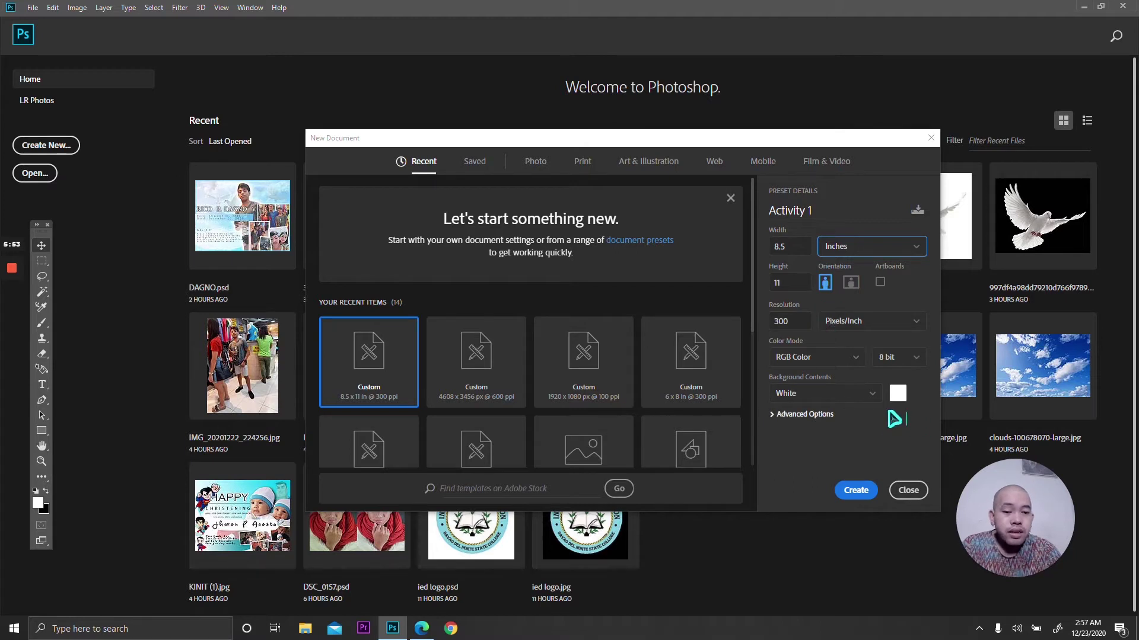
pyautogui.click(820, 363)
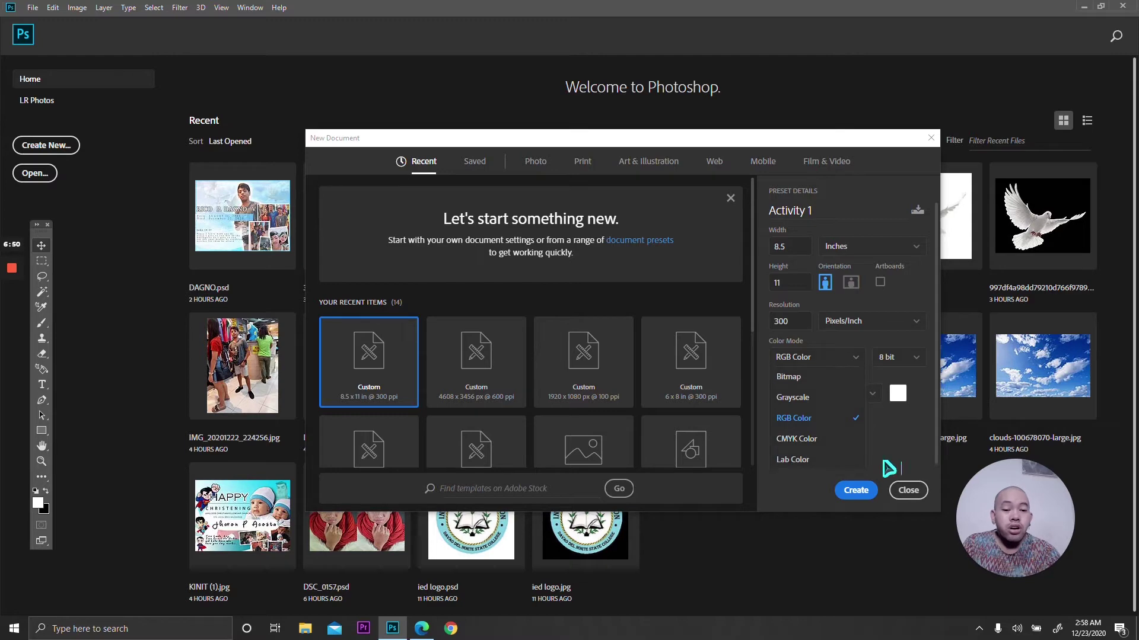
pyautogui.click(856, 490)
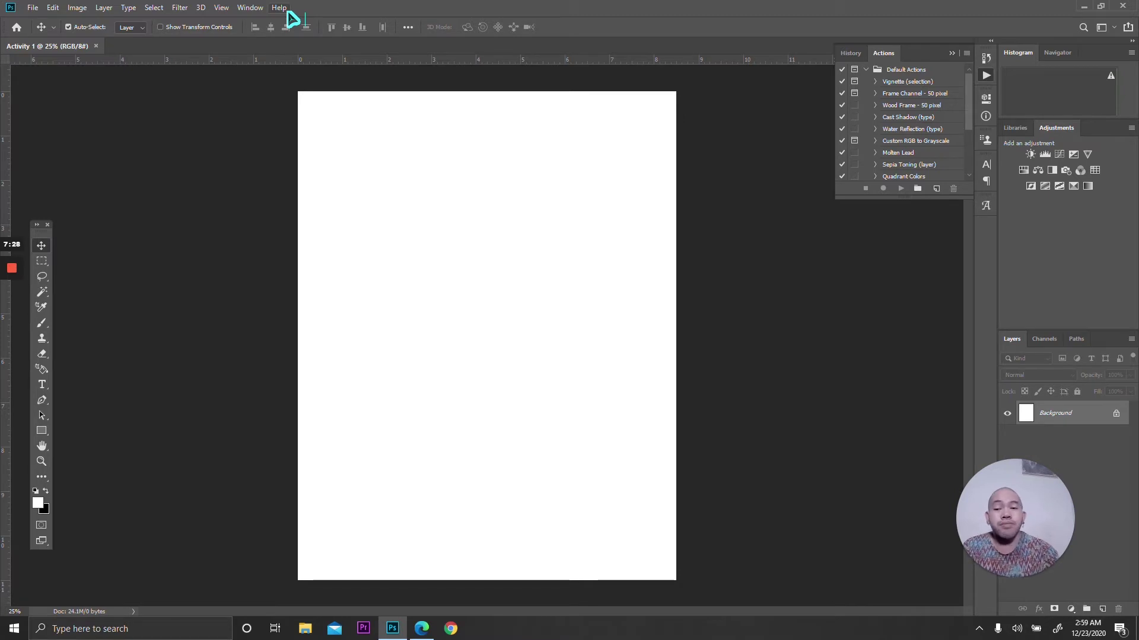
# Step: Move the floating toolbox up to just below the document's horizontal ruler
pyautogui.click(33, 8)
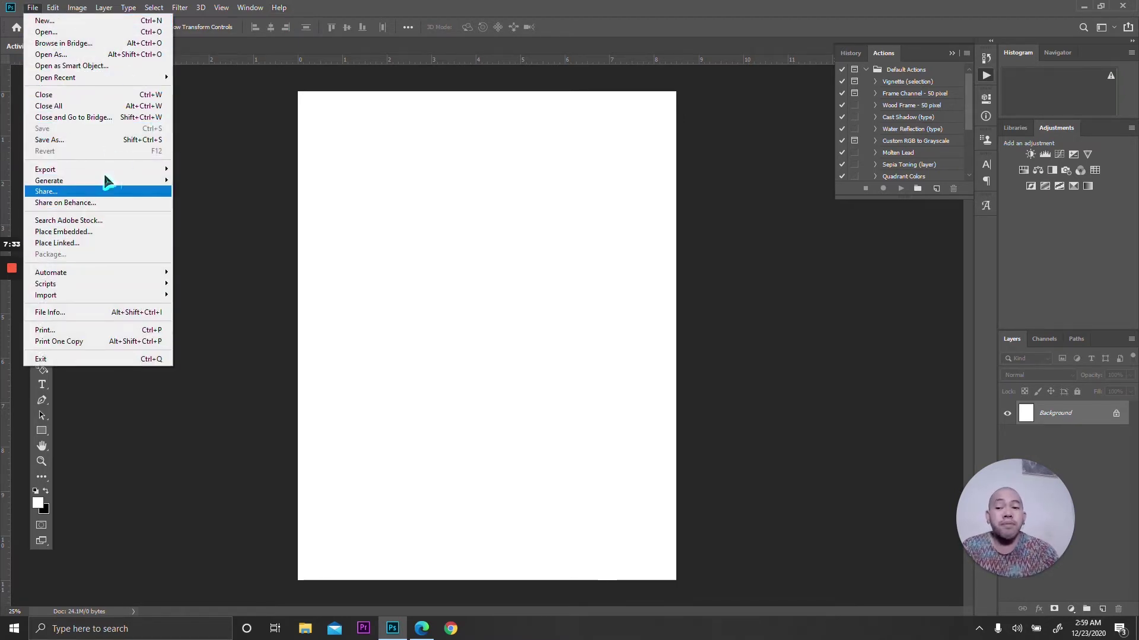
pyautogui.click(566, 17)
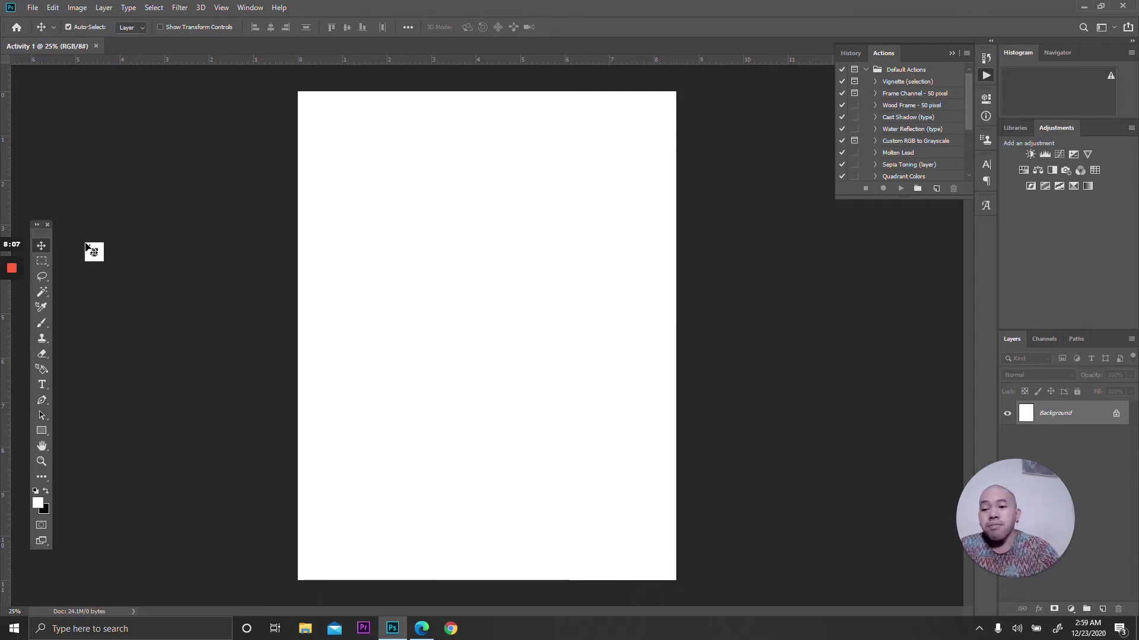
pyautogui.moveTo(47, 242); pyautogui.dragTo(50, 90)
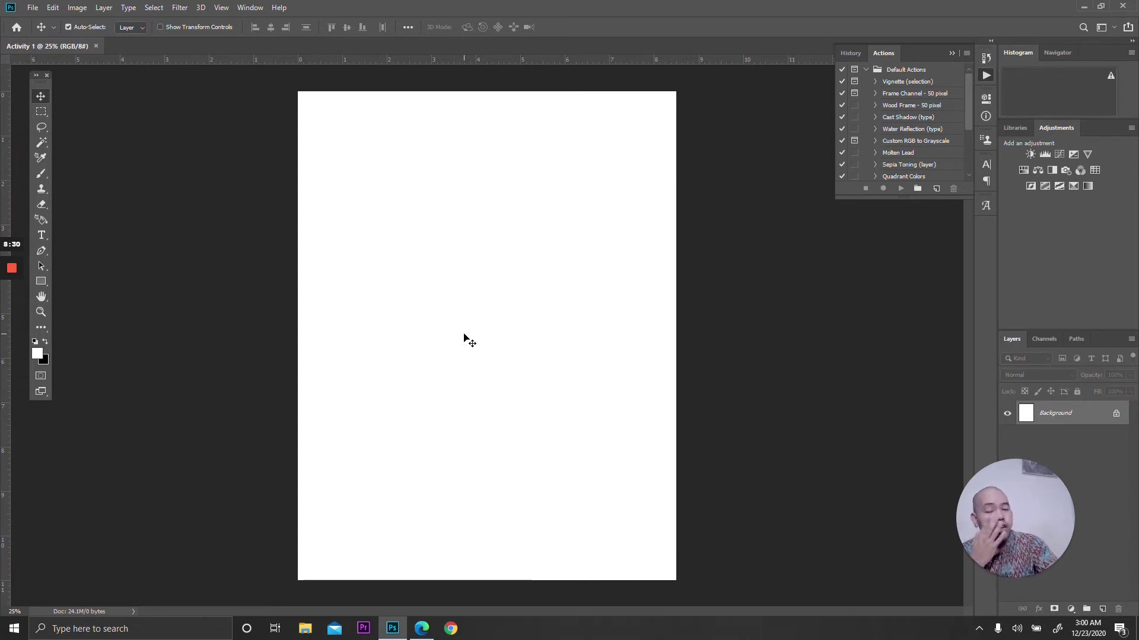
pyautogui.moveTo(478, 331); pyautogui.dragTo(378, 275)
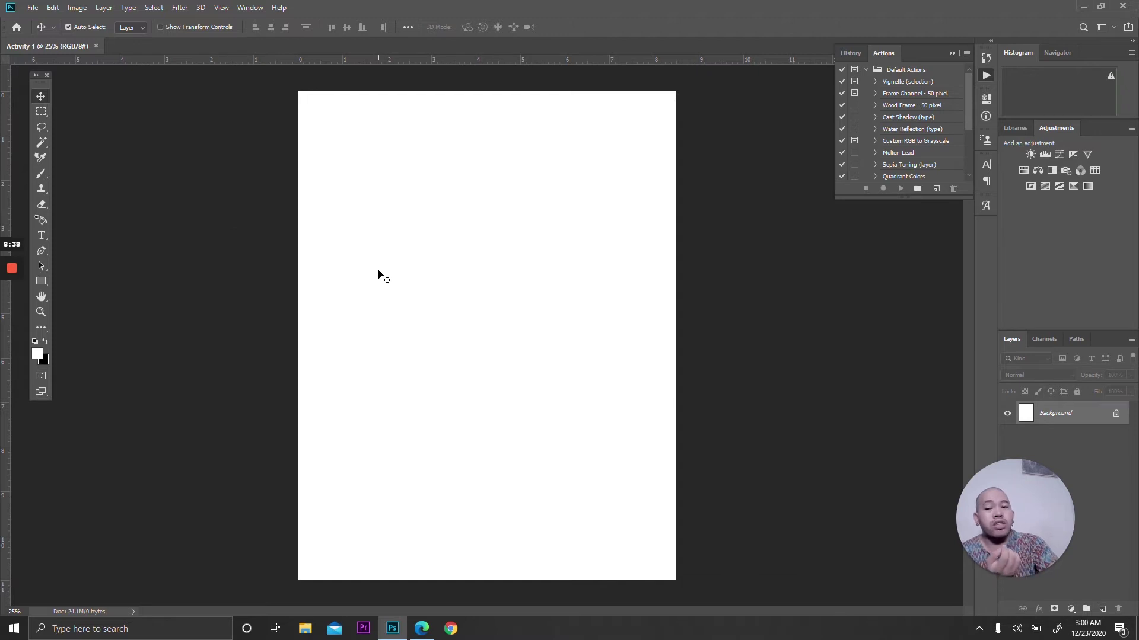
pyautogui.moveTo(378, 276); pyautogui.dragTo(146, 215)
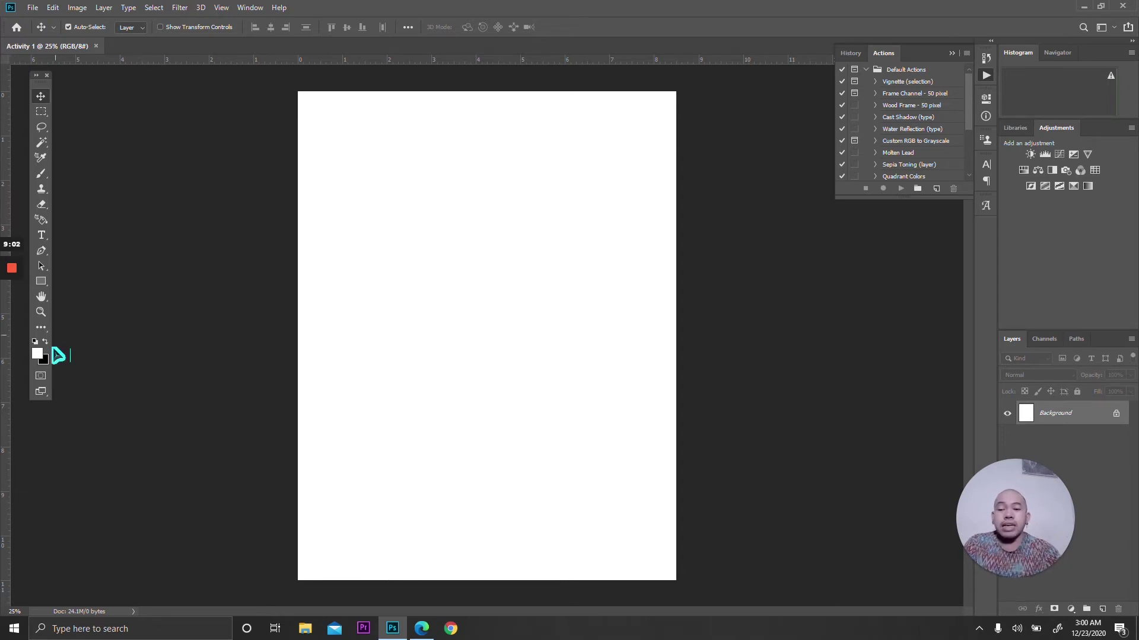
# Step: Examine the Rectangular Marquee and Lasso tools and the tools grouped under the Marquee
pyautogui.click(42, 113)
pyautogui.click(41, 97)
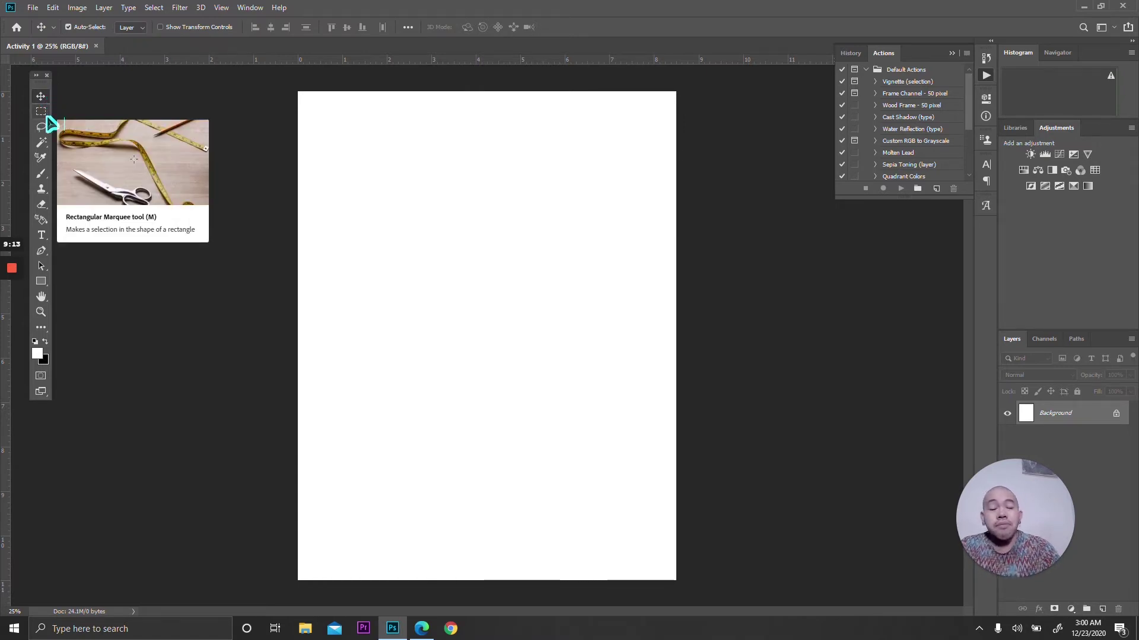
pyautogui.click(45, 116)
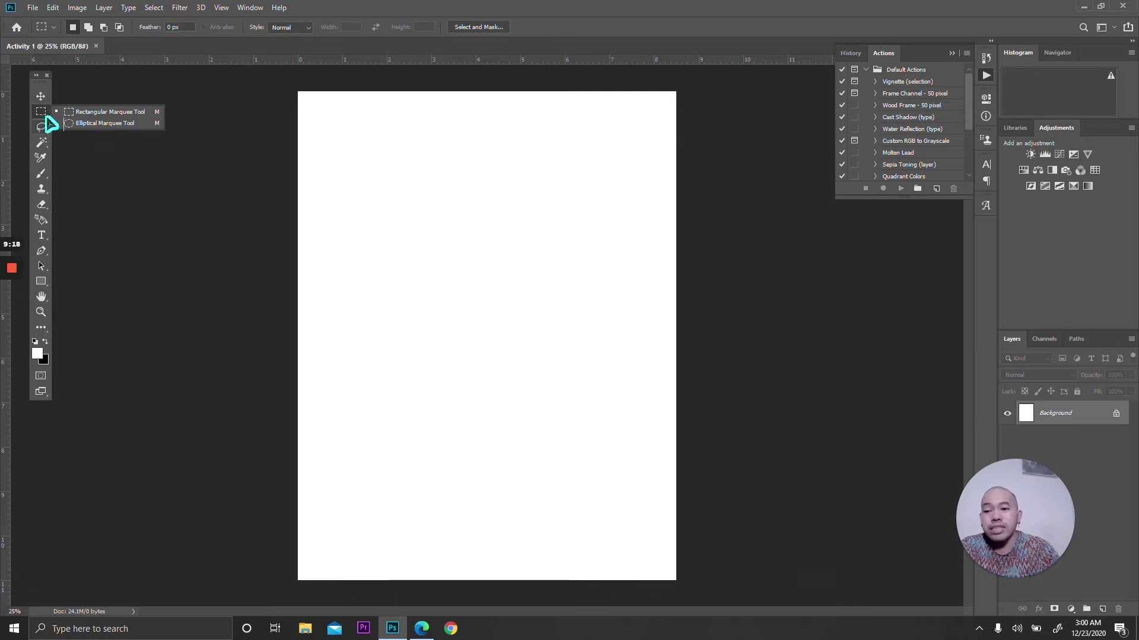
pyautogui.click(46, 118)
pyautogui.click(48, 129)
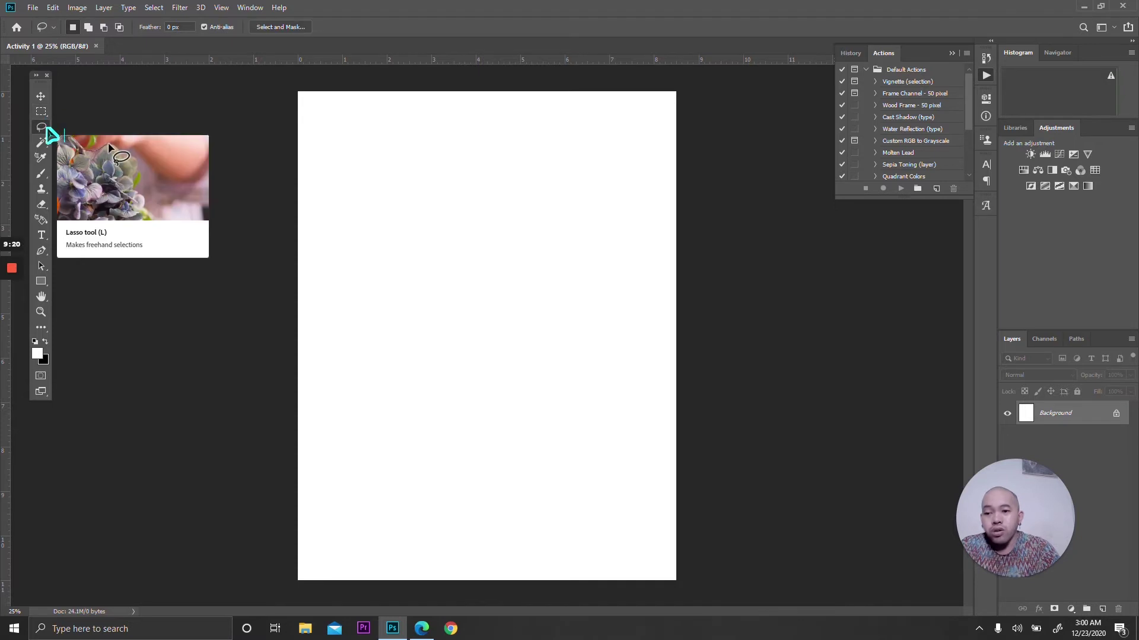
pyautogui.click(46, 117)
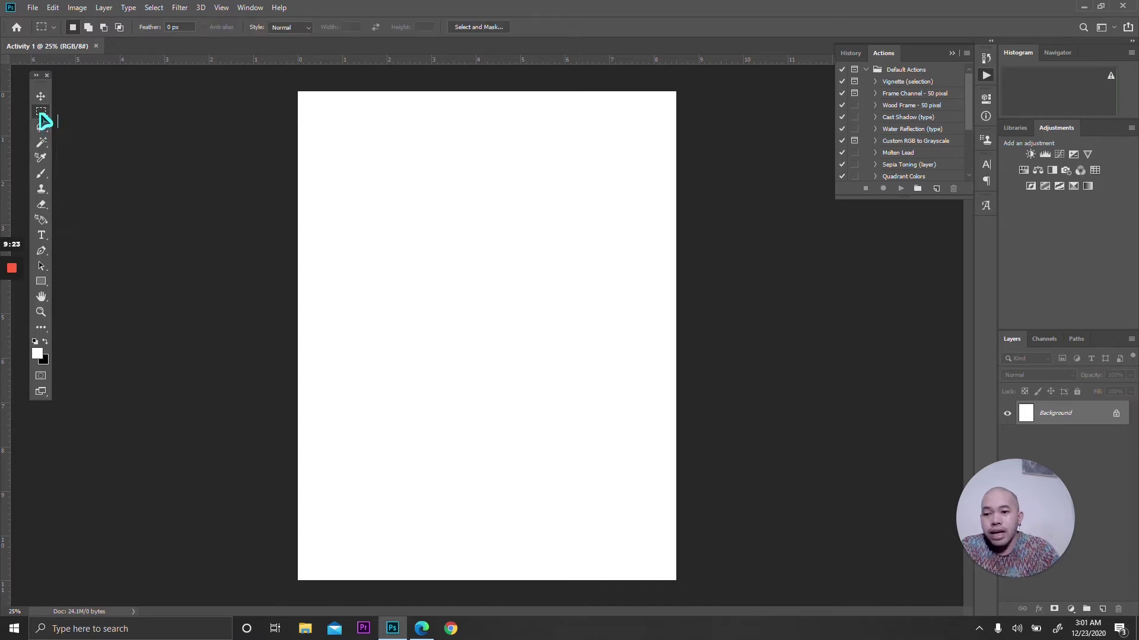
pyautogui.click(46, 118)
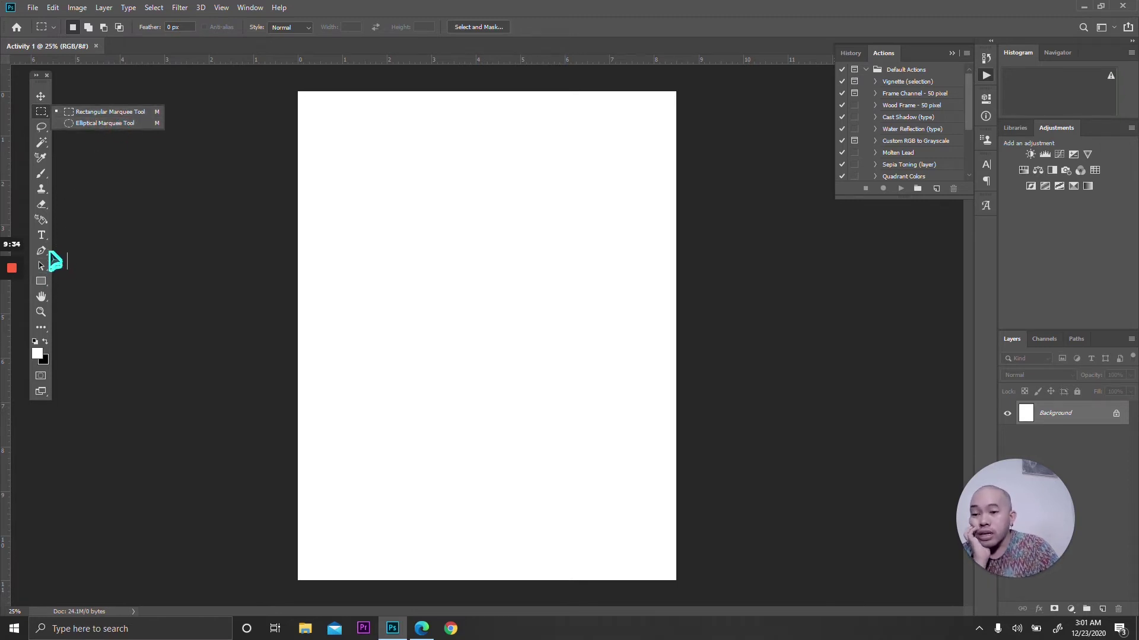
# Step: Activate the Magic Wand tool and show the tools grouped with it
pyautogui.click(51, 156)
pyautogui.click(48, 147)
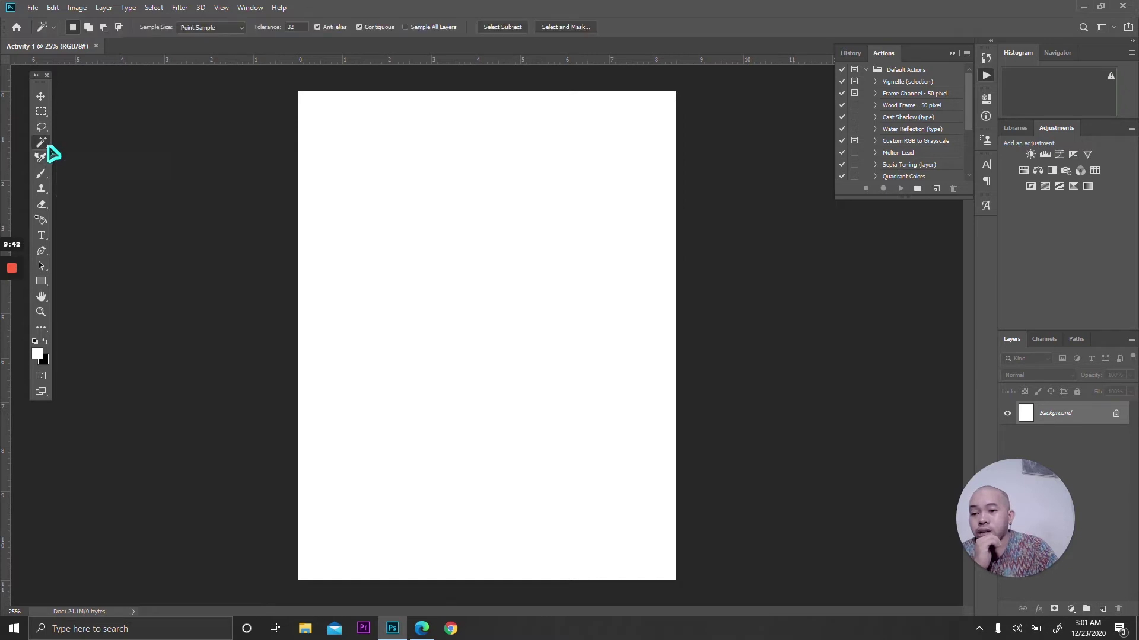
pyautogui.rightClick(45, 144)
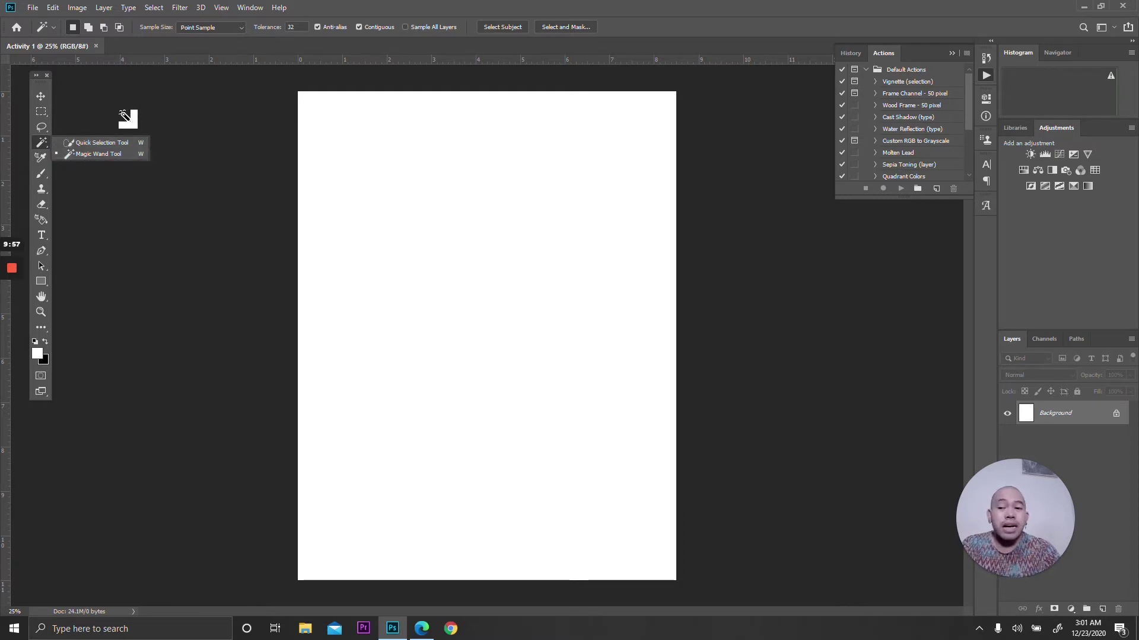
# Step: Try the two-column toolbox layout, return it to a single column, and reposition it beside the canvas
pyautogui.click(37, 79)
pyautogui.click(38, 79)
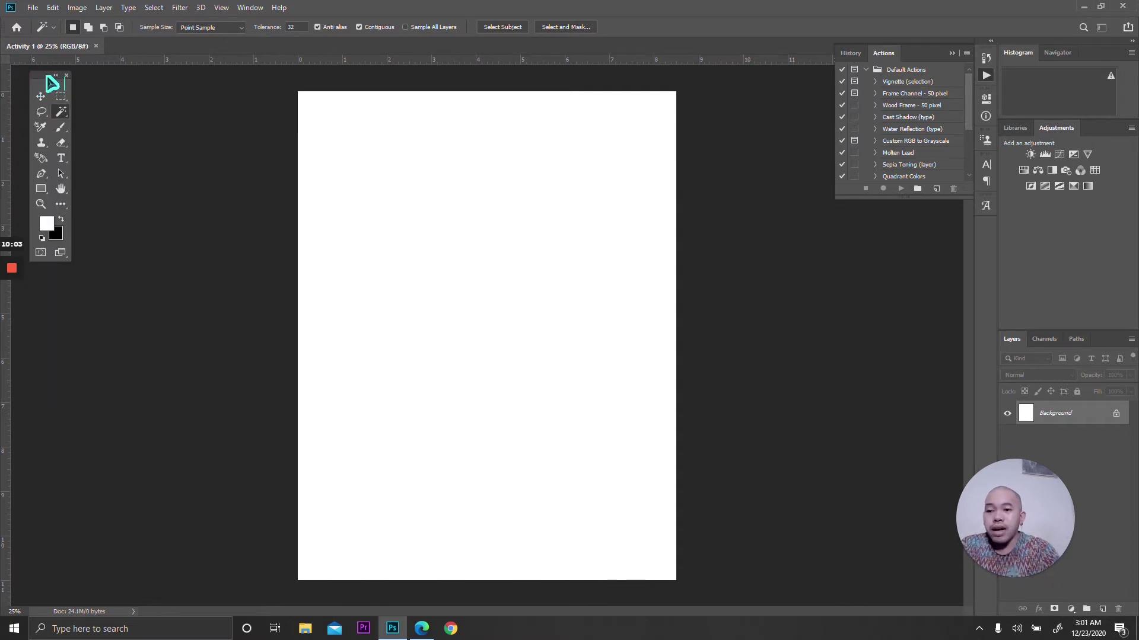
pyautogui.moveTo(43, 77); pyautogui.dragTo(49, 67)
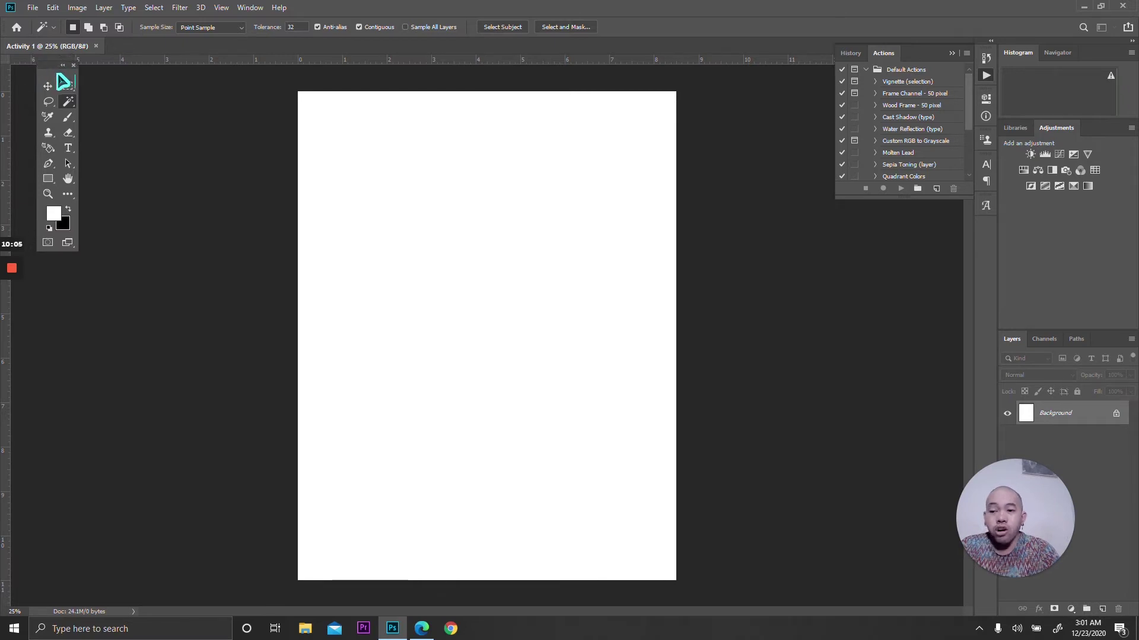
pyautogui.click(63, 67)
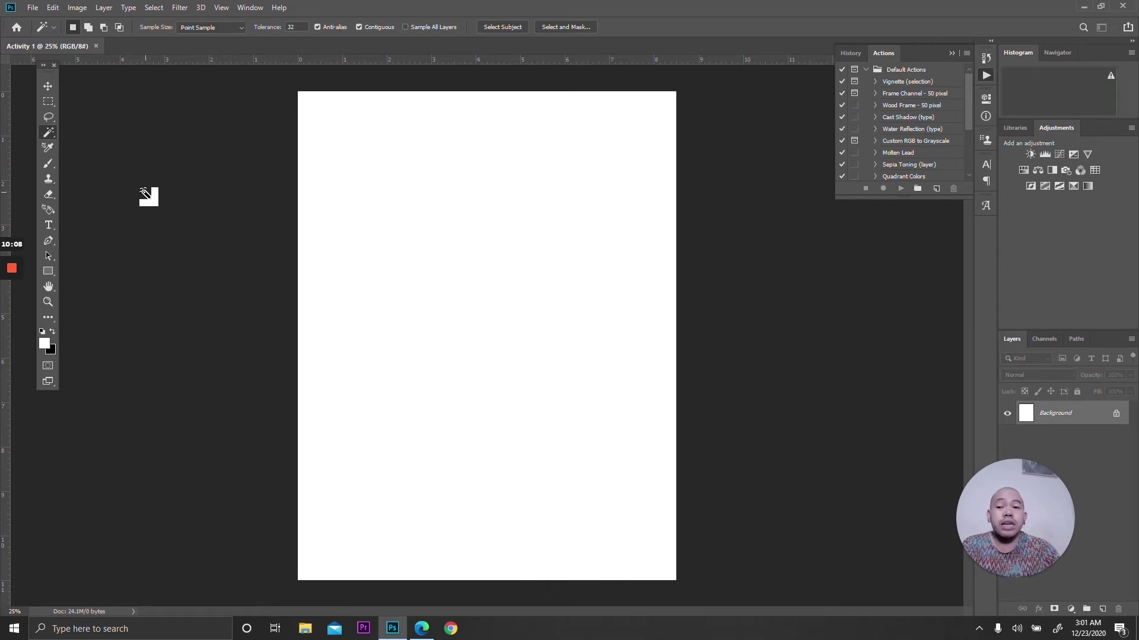
pyautogui.moveTo(51, 88); pyautogui.dragTo(48, 111)
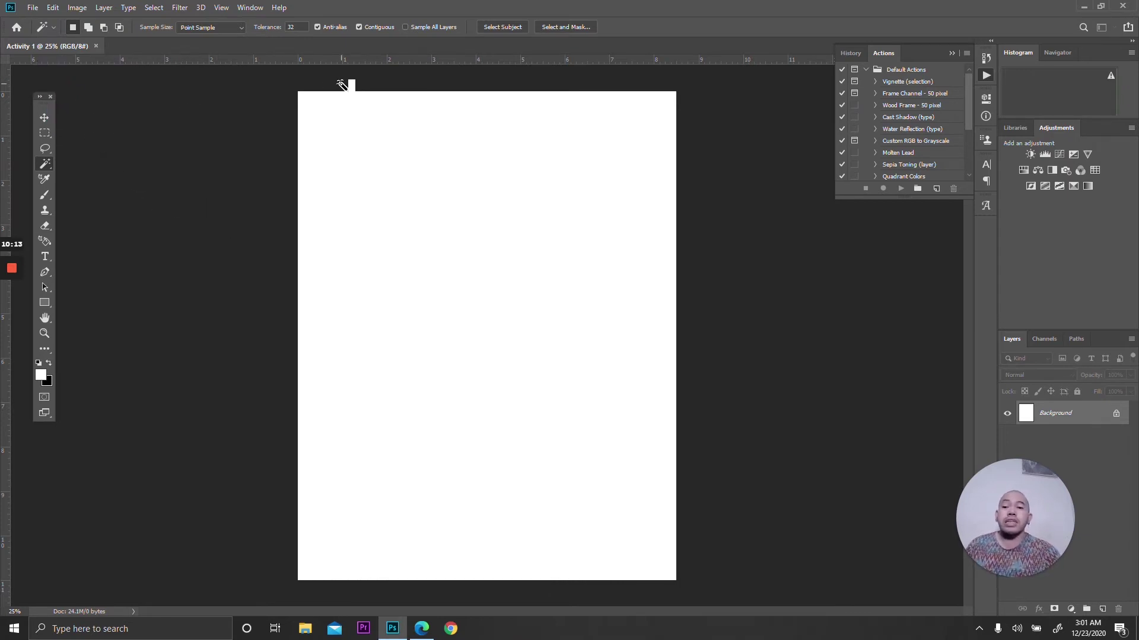
# Step: Switch the workspace to Graphic and Web
pyautogui.click(250, 8)
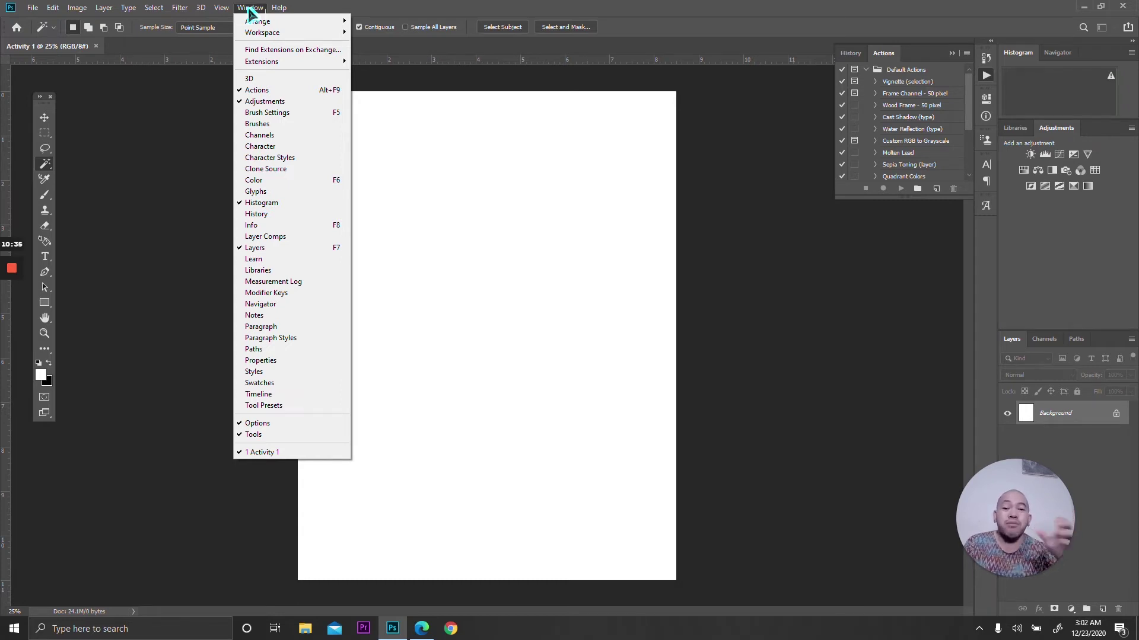
pyautogui.moveTo(318, 35)
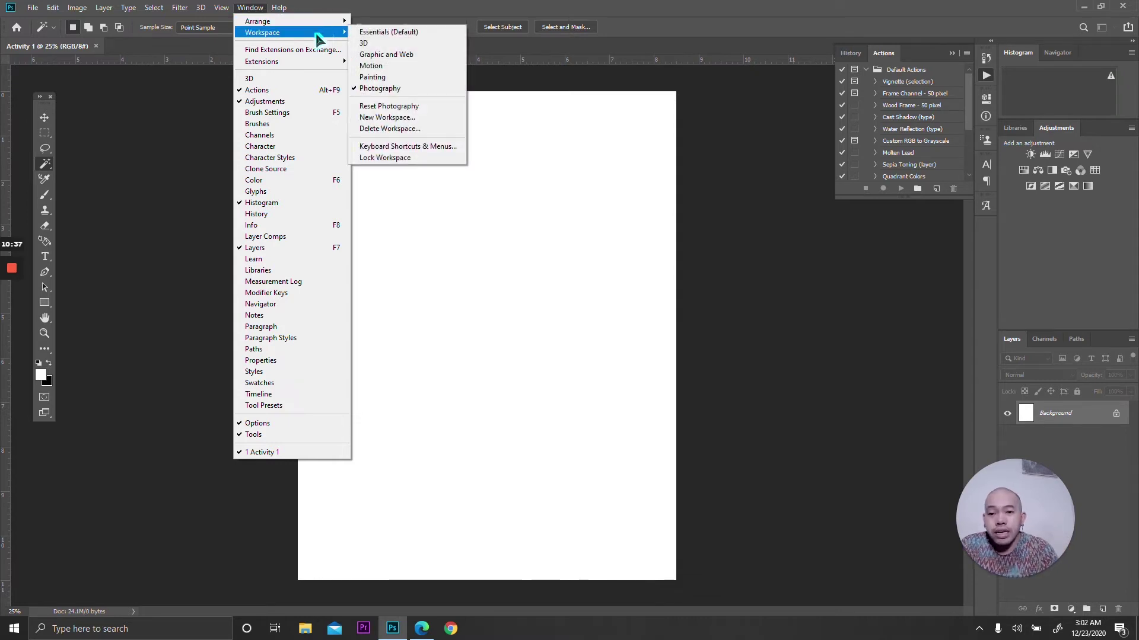
pyautogui.click(396, 54)
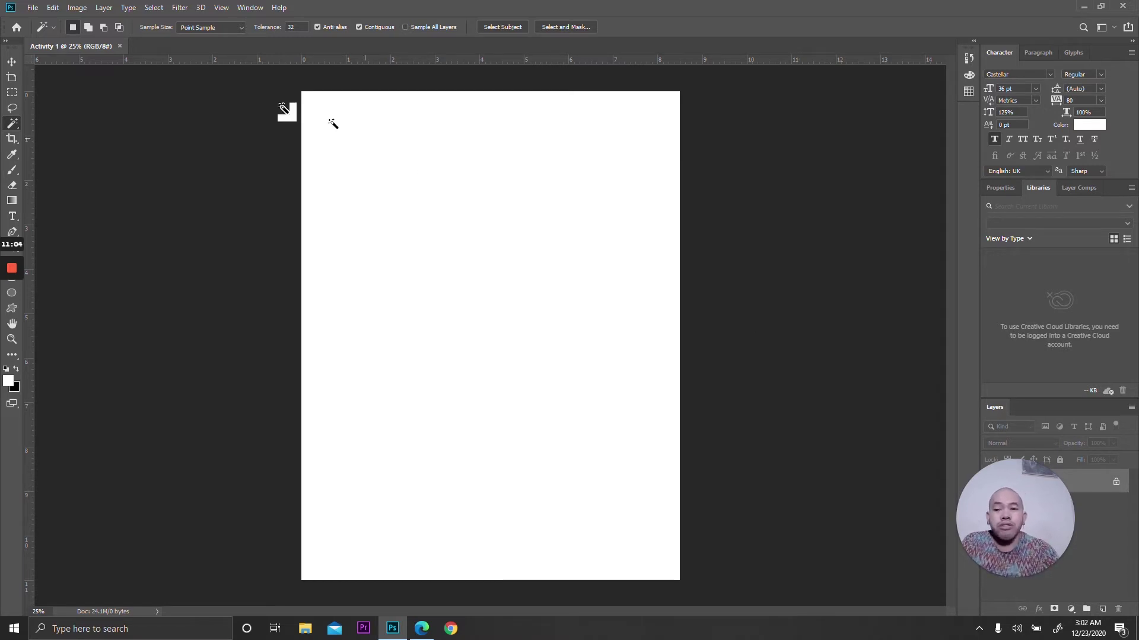
# Step: Switch the workspace back to Photography
pyautogui.click(251, 9)
pyautogui.moveTo(261, 32)
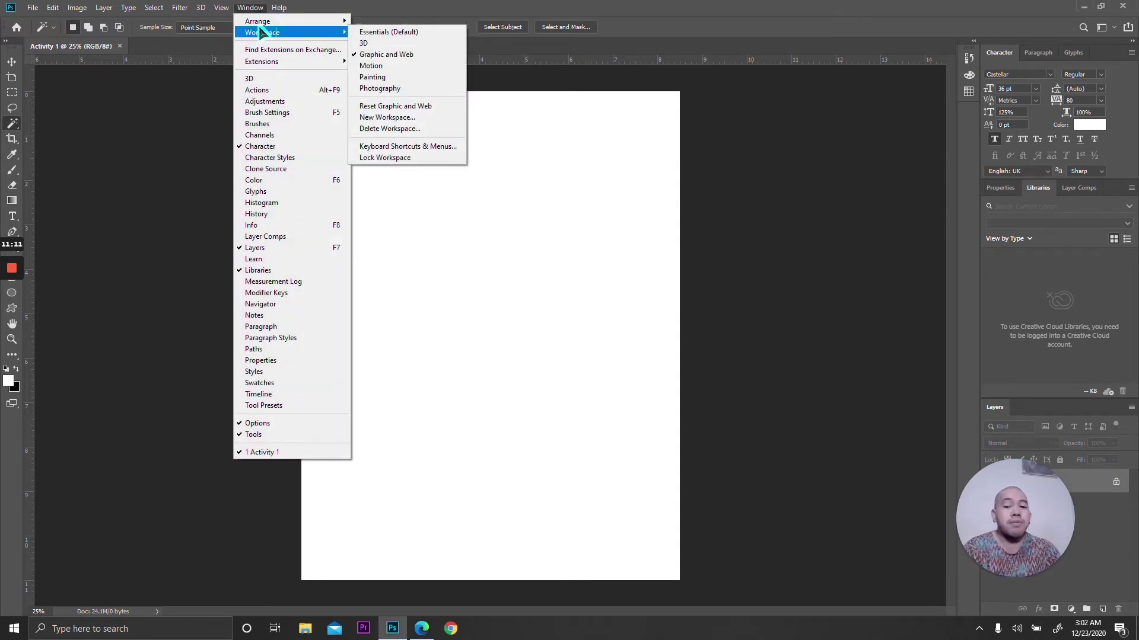
pyautogui.click(394, 88)
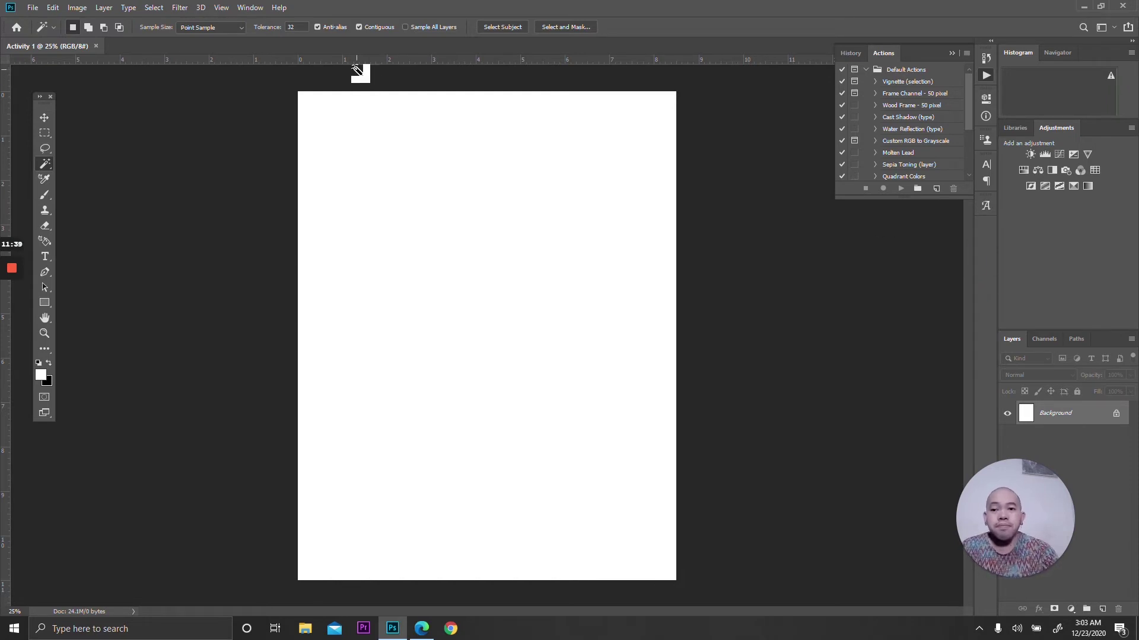
# Step: Display the Character text settings in the Photography workspace
pyautogui.click(250, 7)
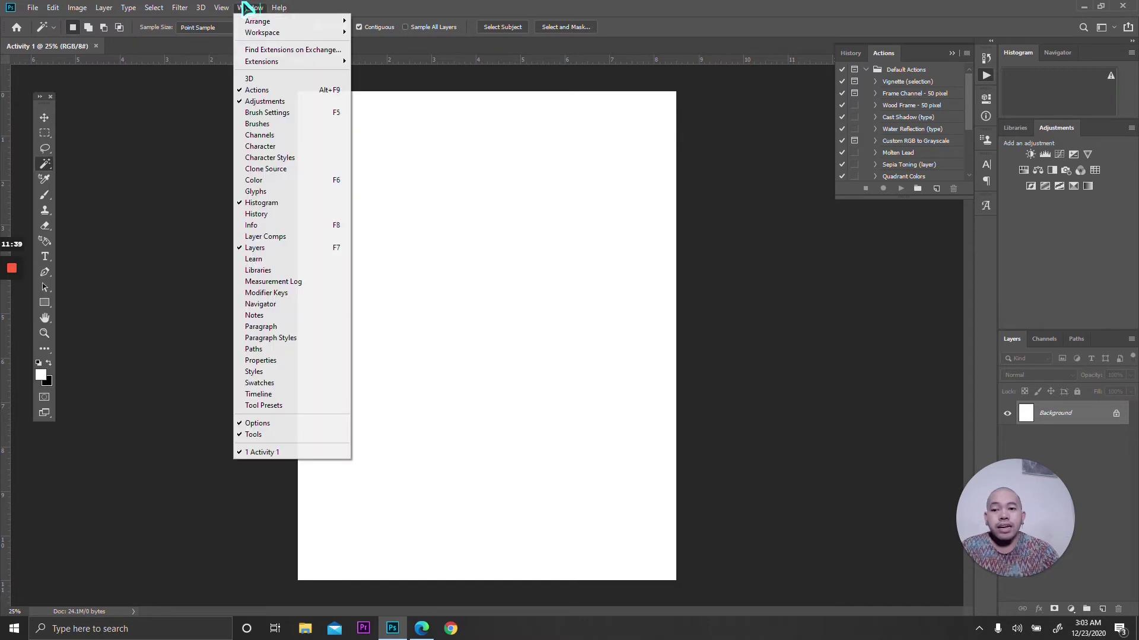
pyautogui.click(261, 147)
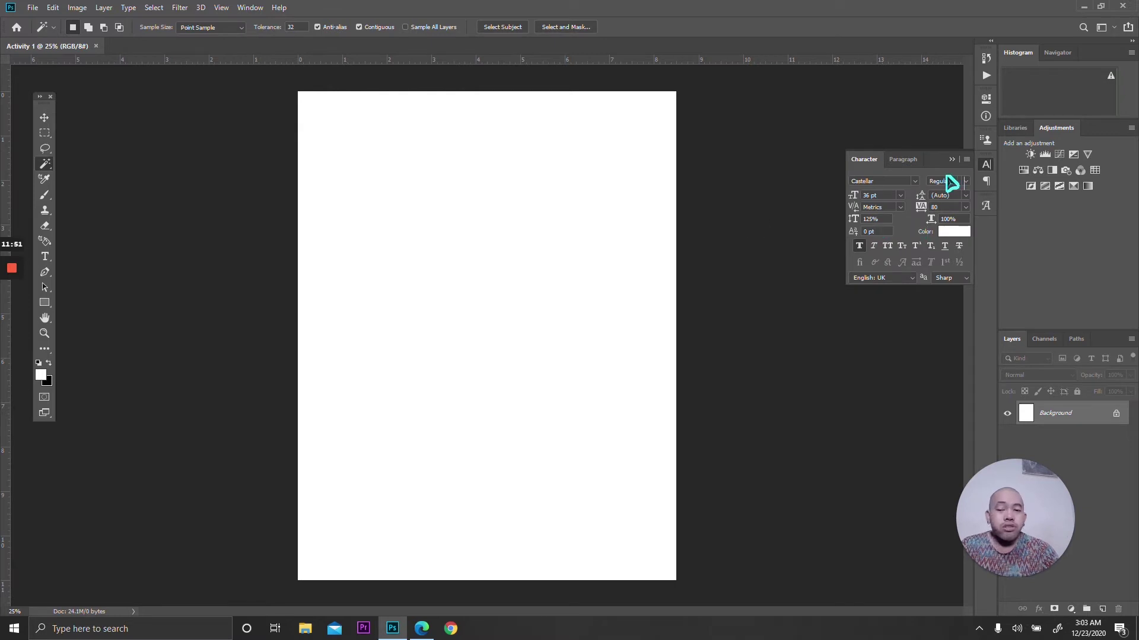
pyautogui.click(249, 8)
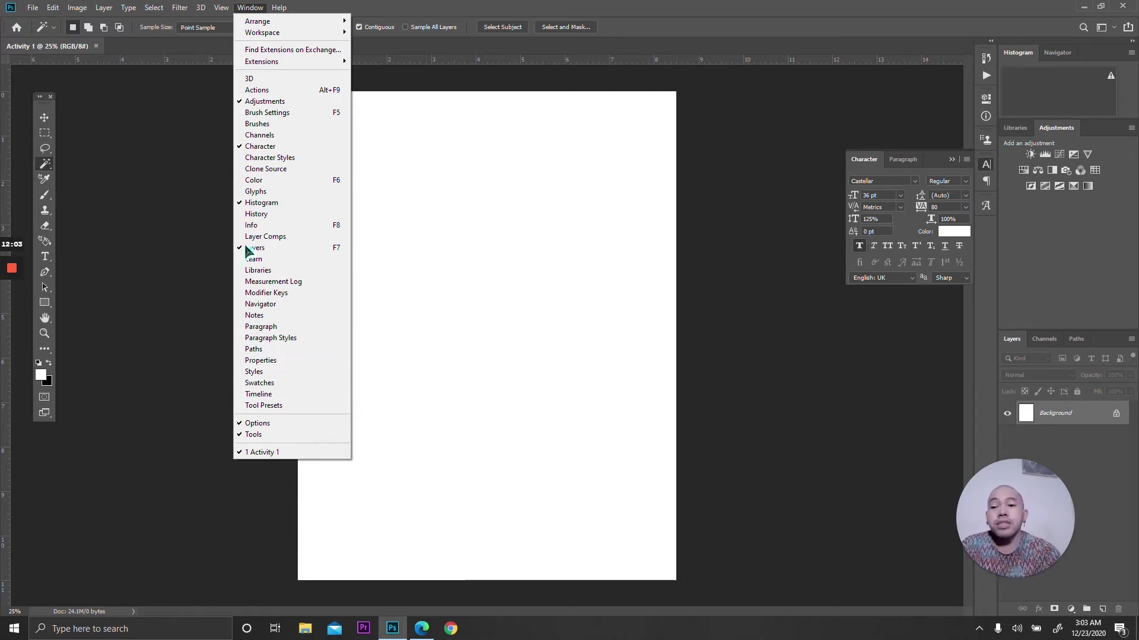
pyautogui.click(246, 8)
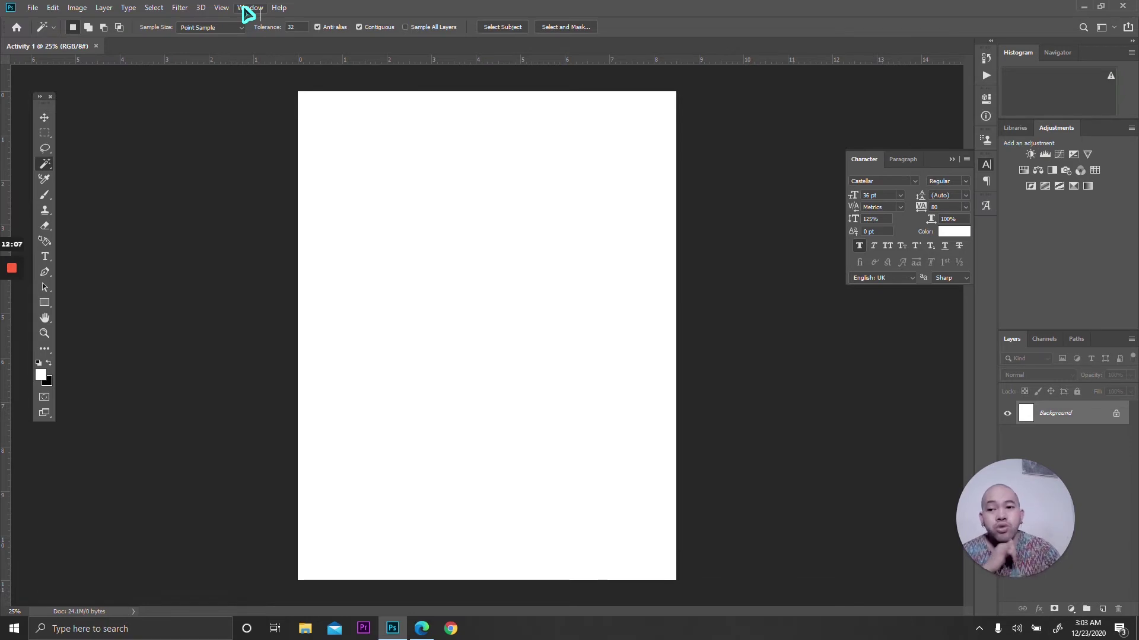
pyautogui.click(186, 9)
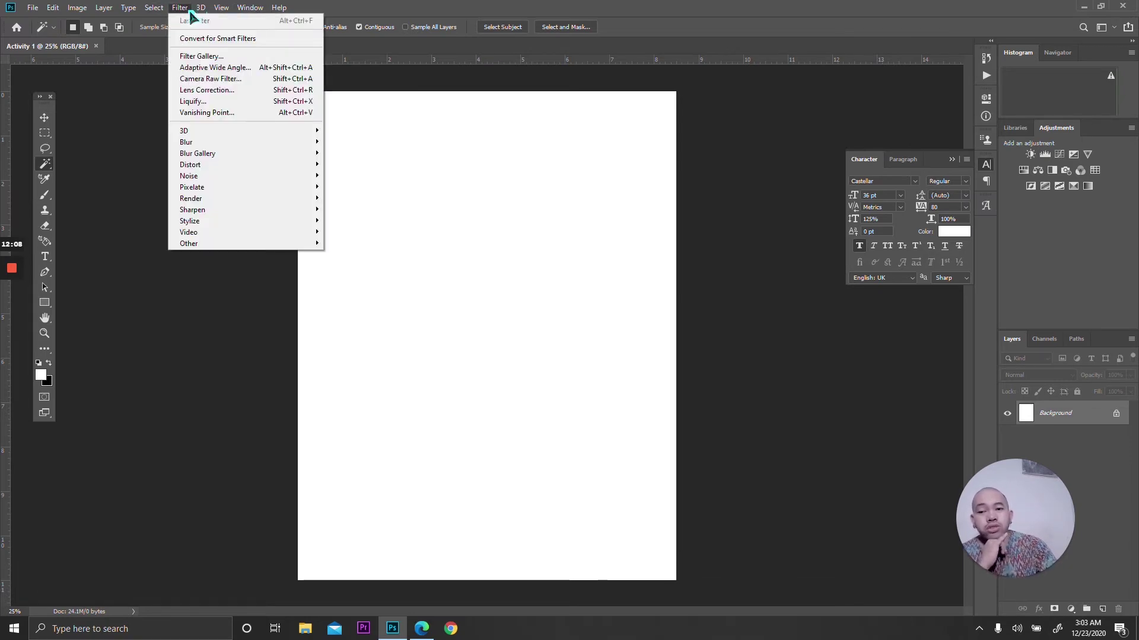
pyautogui.moveTo(101, 10)
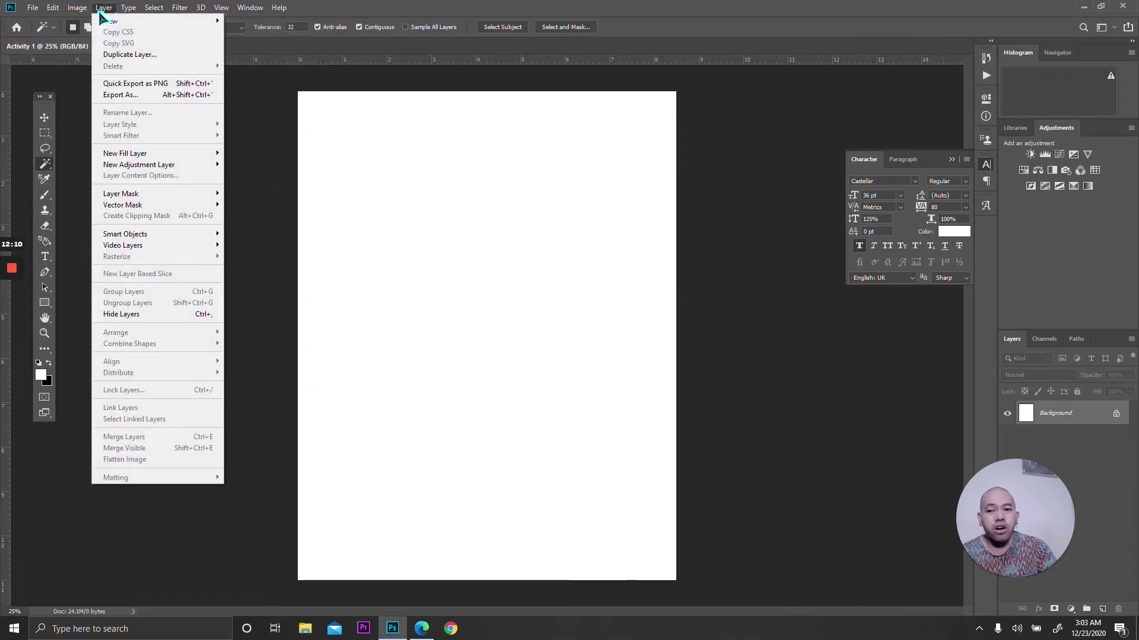
pyautogui.moveTo(203, 8)
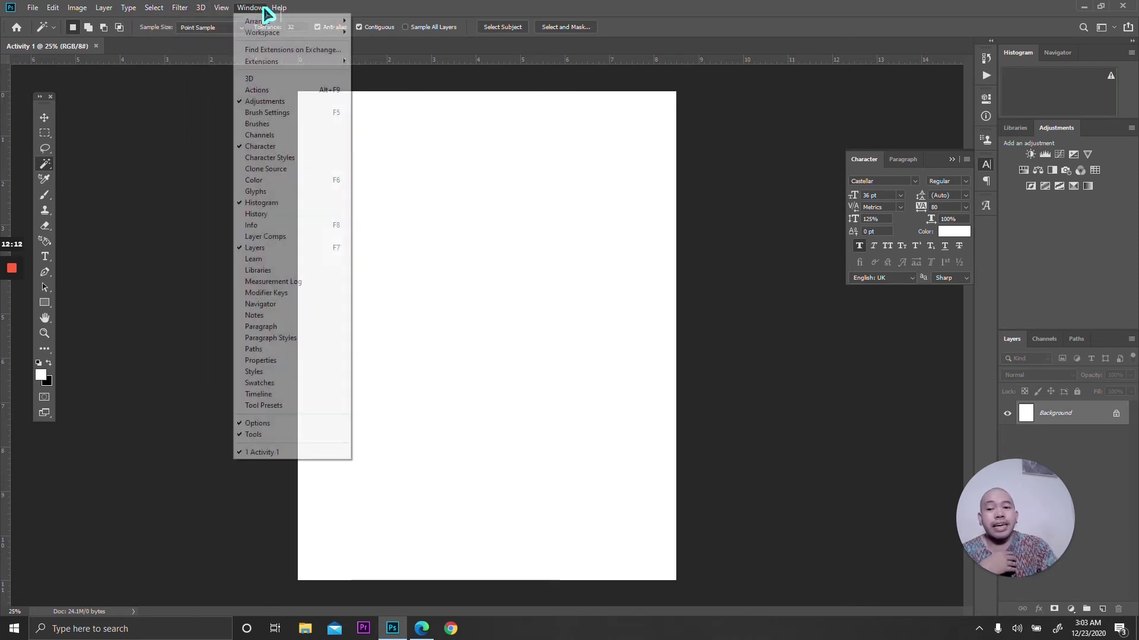
pyautogui.click(310, 6)
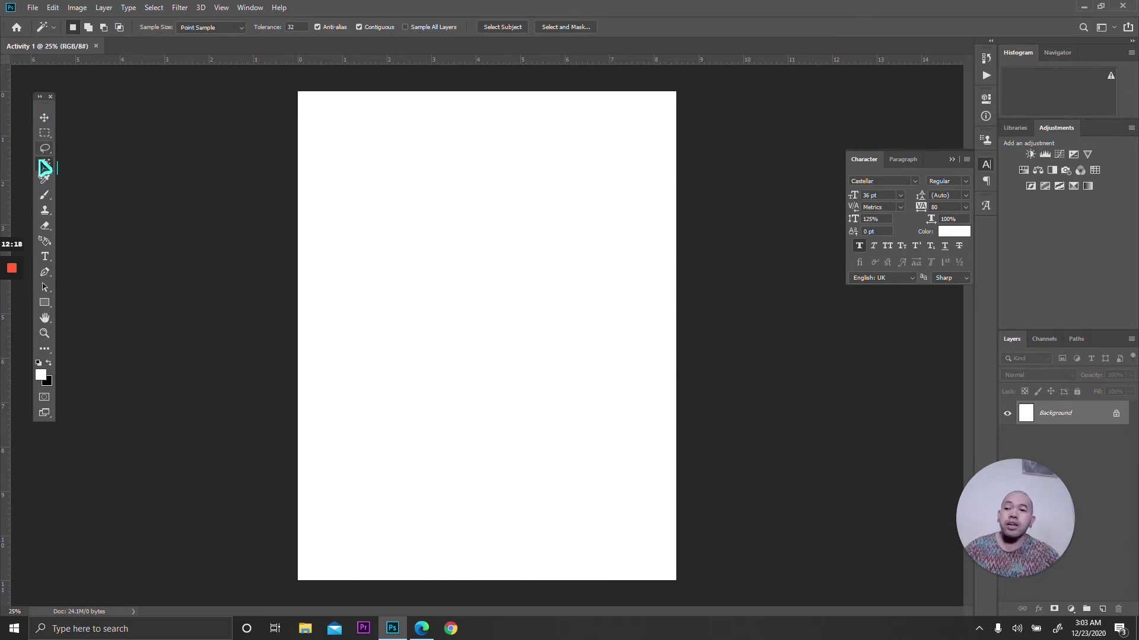
# Step: Try selecting the Move tool and the Brush tool, ending with the Clone Stamp tool active
pyautogui.click(45, 117)
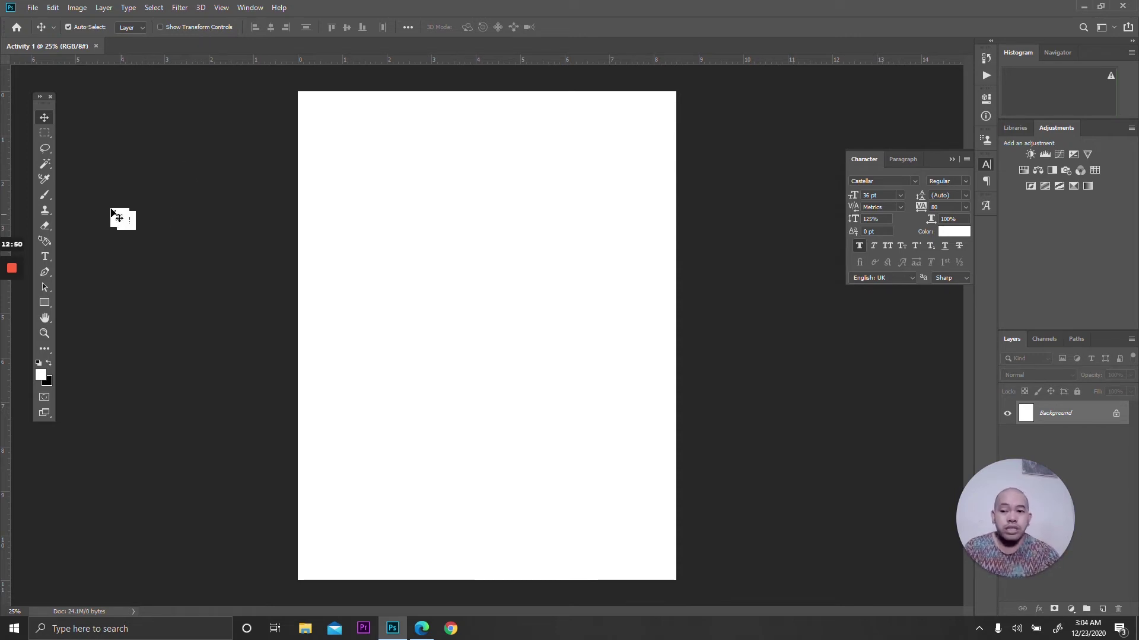
pyautogui.click(45, 196)
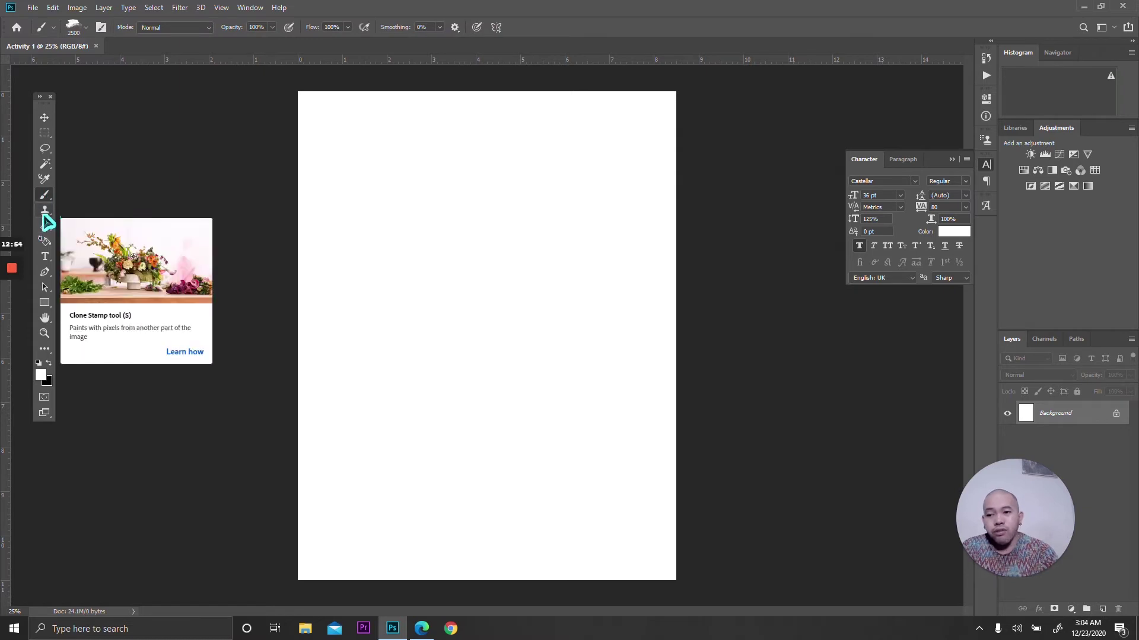
pyautogui.click(46, 213)
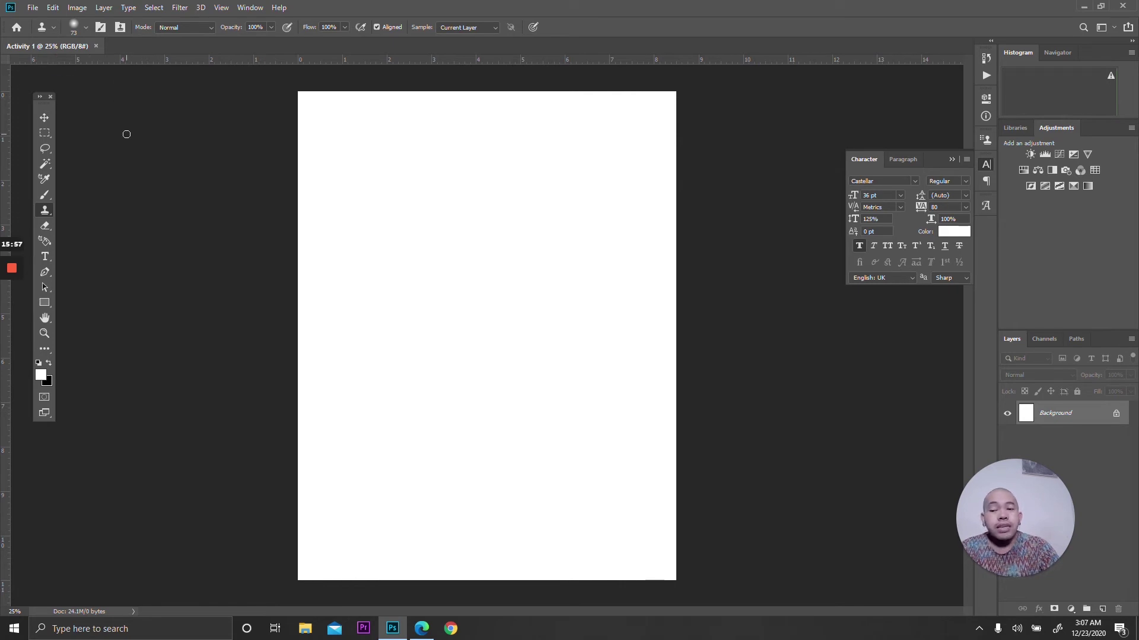
# Step: Start opening an existing file and look through the Pictures and Desktop folders for a suitable image
pyautogui.click(32, 8)
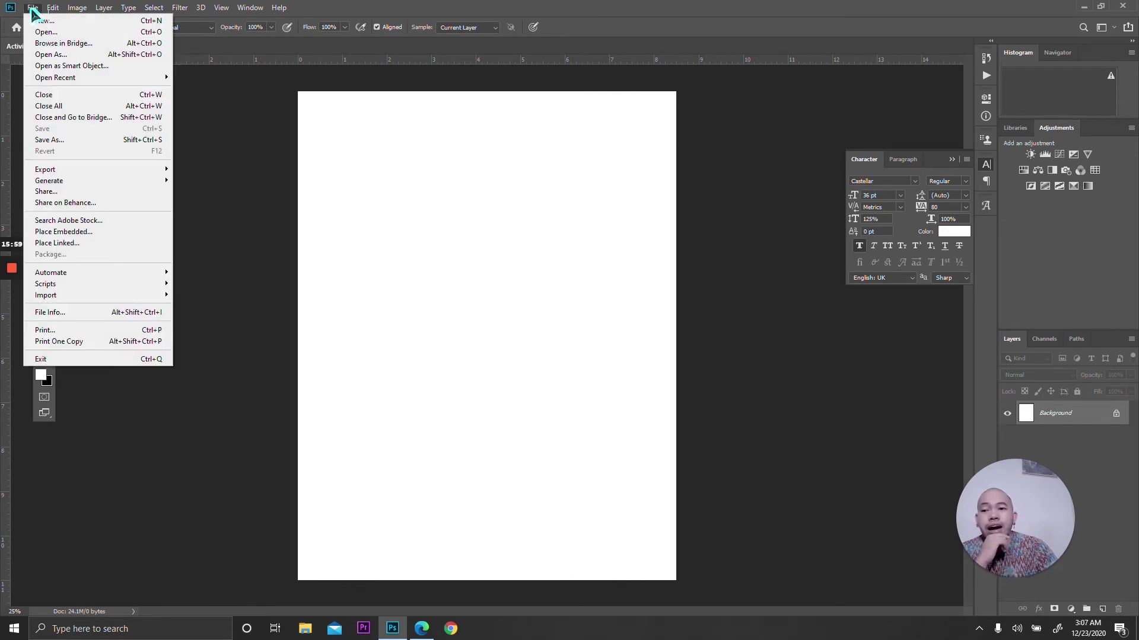
pyautogui.click(45, 29)
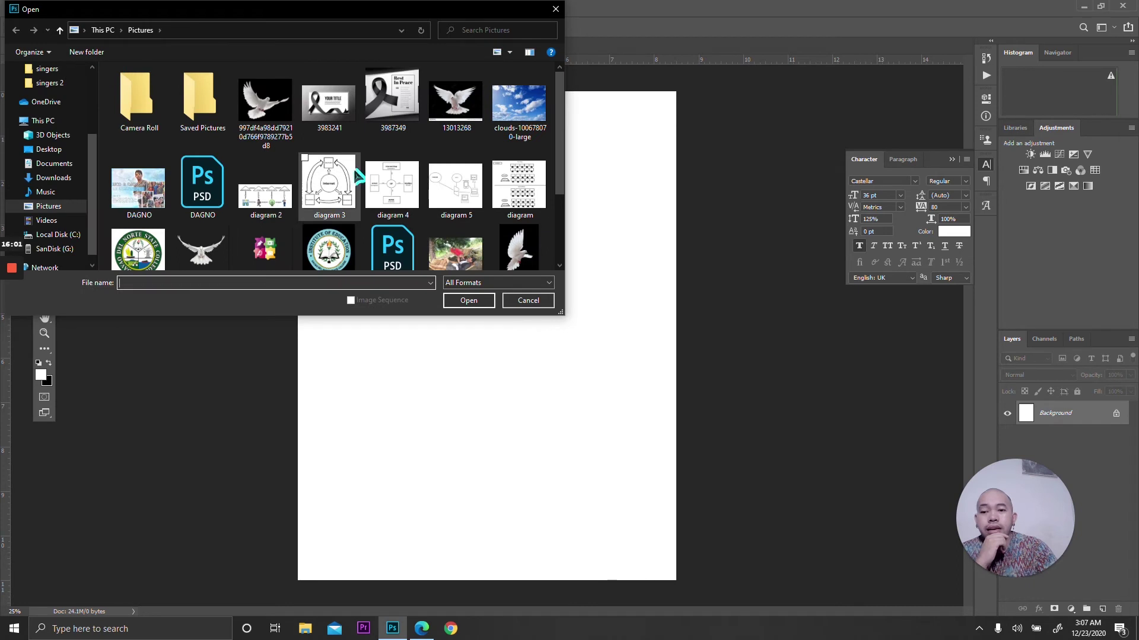
pyautogui.moveTo(555, 84); pyautogui.dragTo(561, 139)
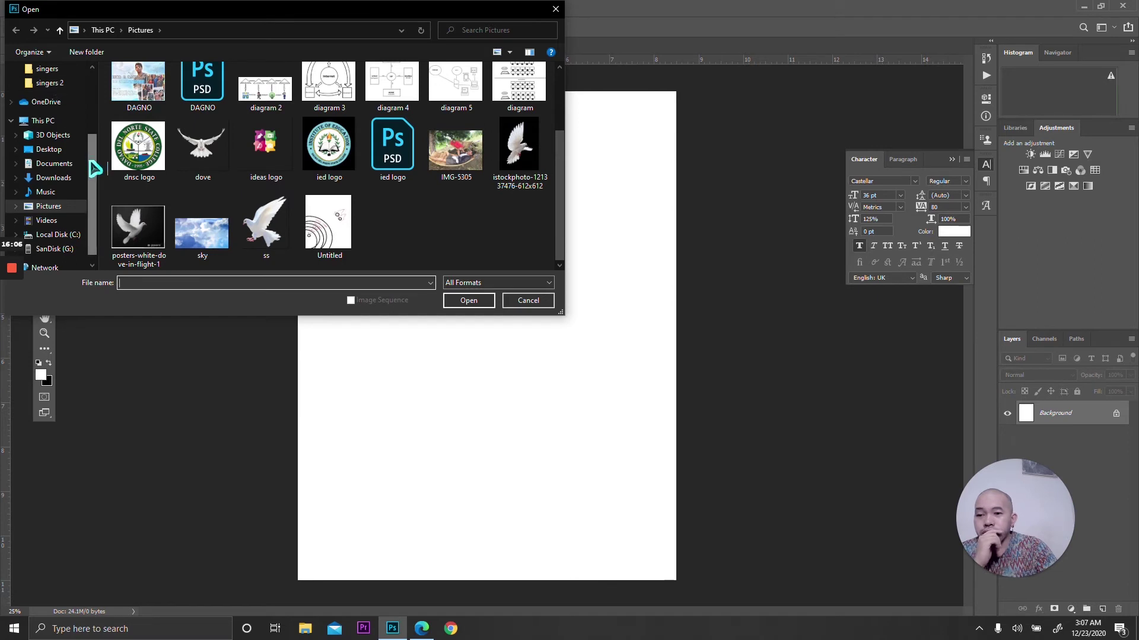
pyautogui.scroll(3, 94, 165)
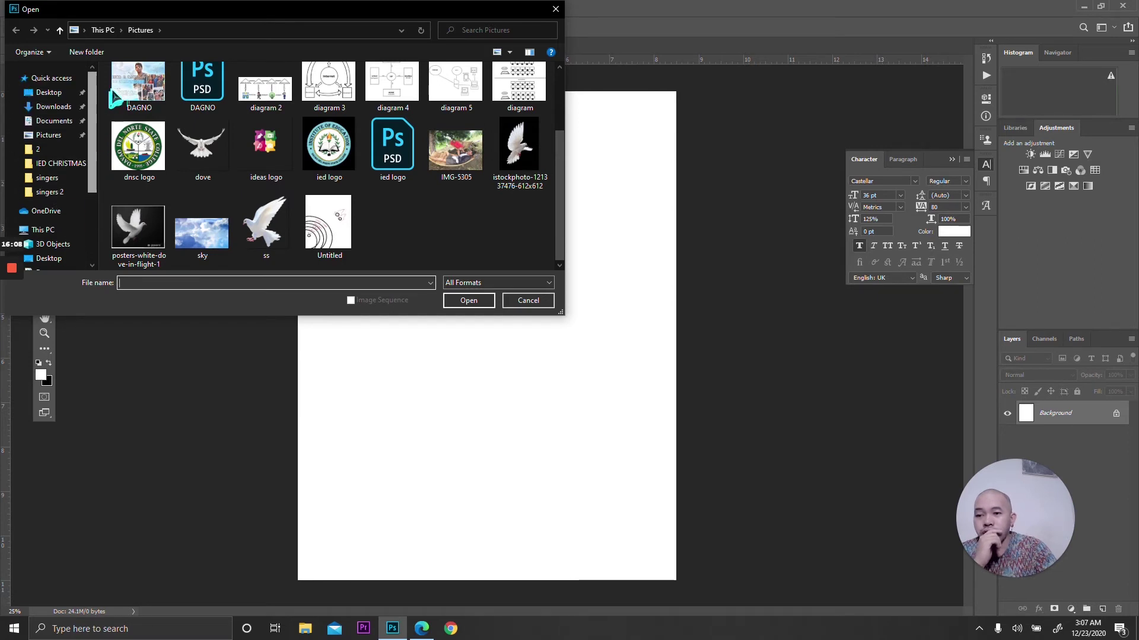
pyautogui.click(55, 93)
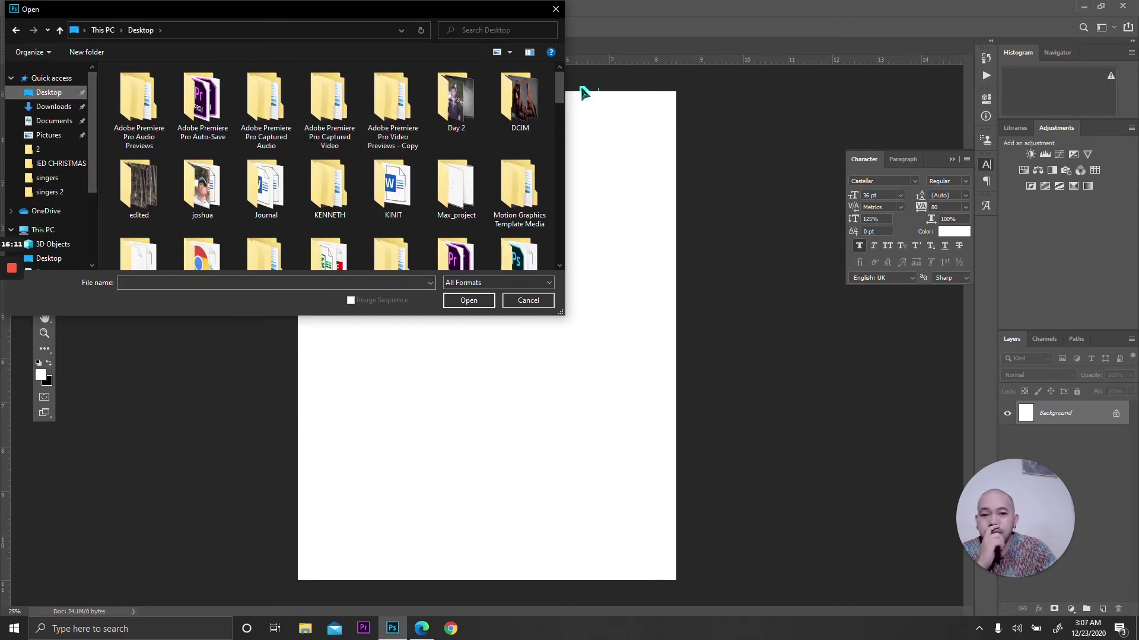
pyautogui.moveTo(559, 79); pyautogui.dragTo(560, 130)
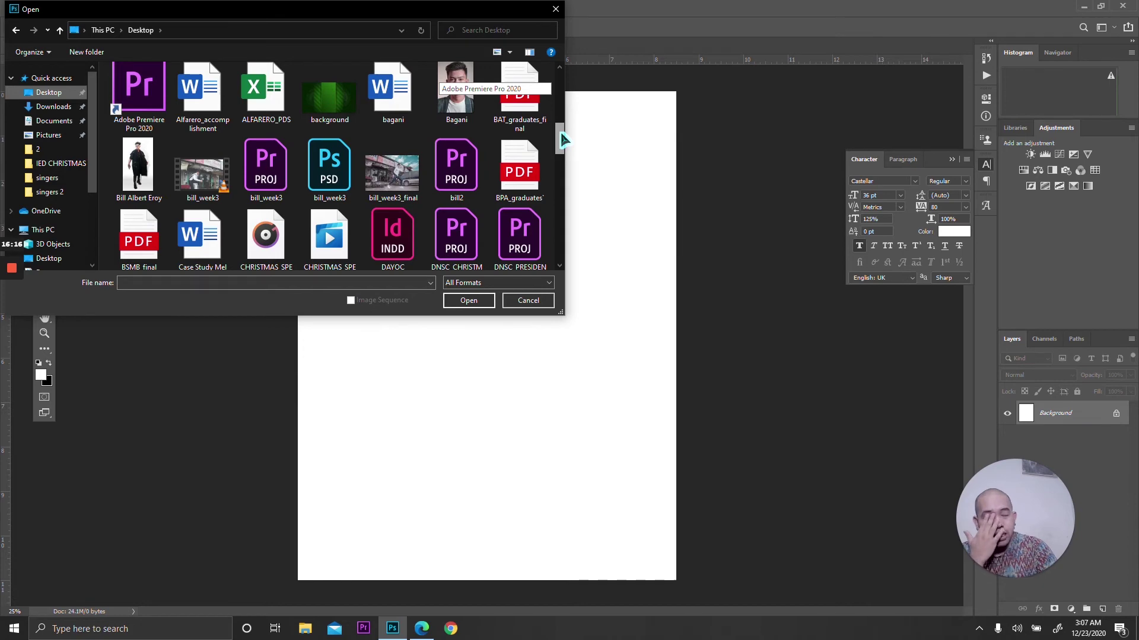
pyautogui.moveTo(560, 130); pyautogui.dragTo(550, 95)
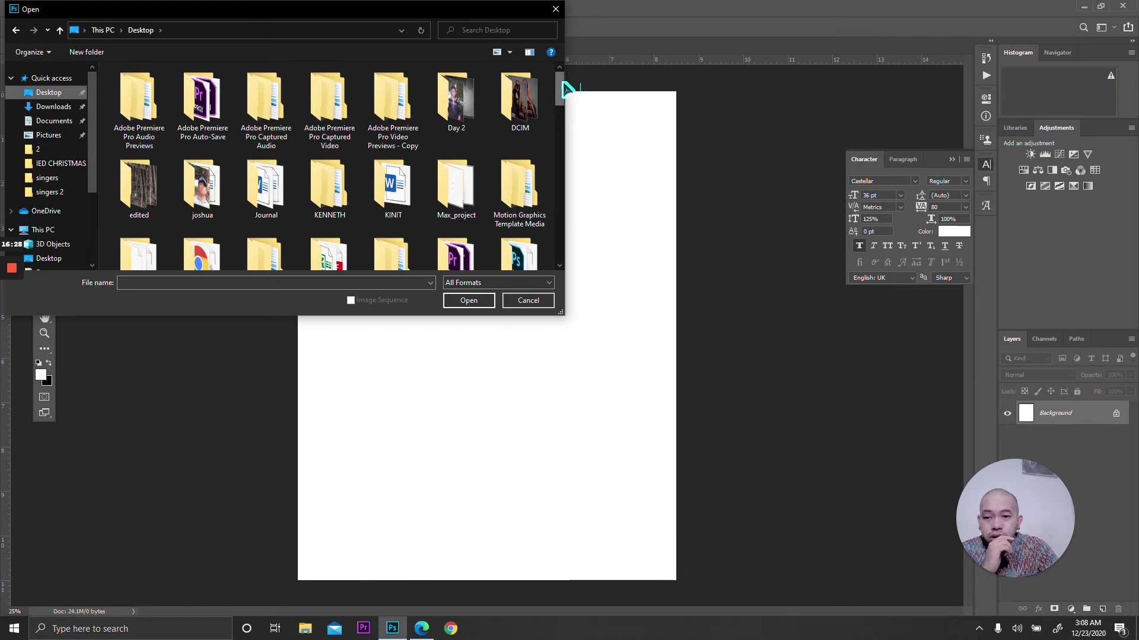
# Step: Look through the photos in the Desktop's edited folder and return to the Desktop
pyautogui.scroll(-1, 561, 90)
pyautogui.doubleClick(166, 151)
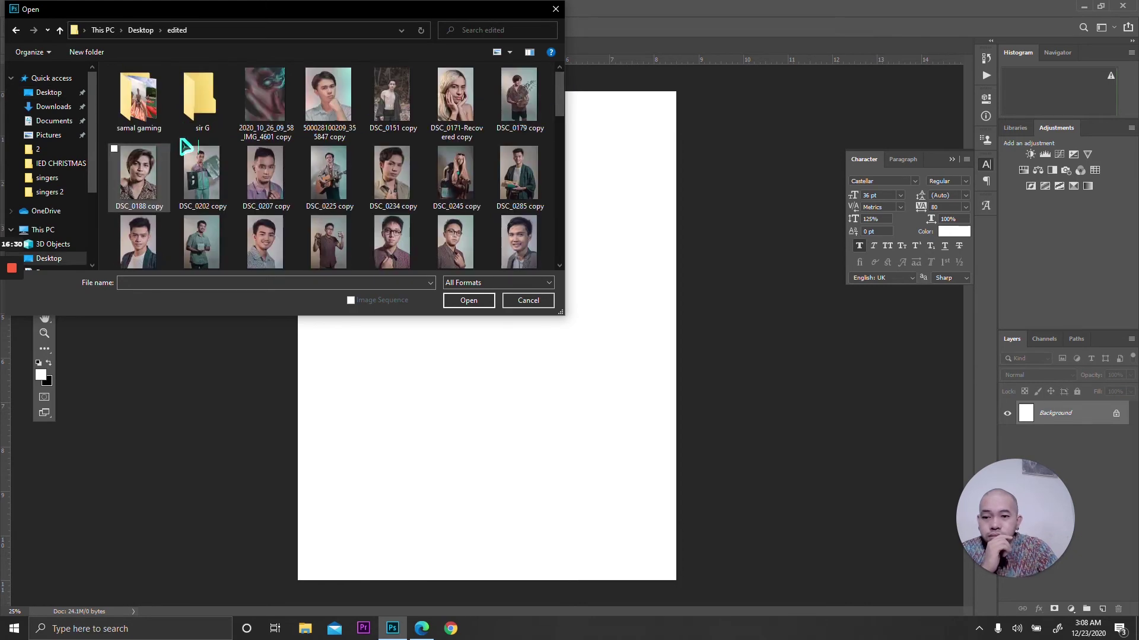
pyautogui.moveTo(562, 92); pyautogui.dragTo(538, 57)
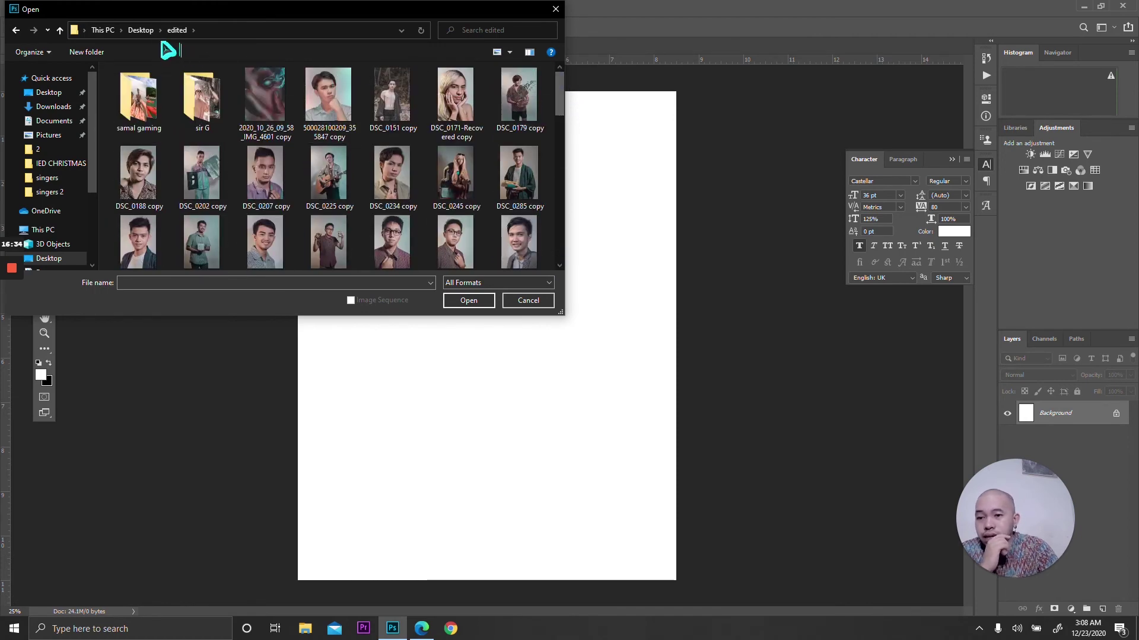
pyautogui.click(145, 31)
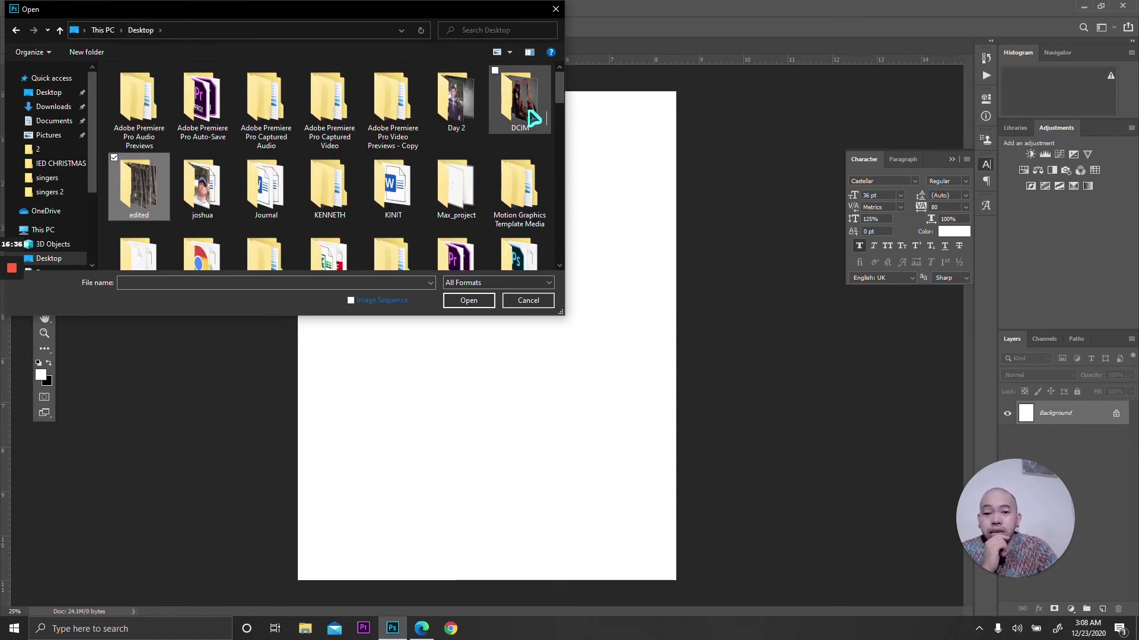
# Step: Open the Photoshop document IMG_0433.psd from the Desktop's week2 folder
pyautogui.moveTo(560, 86); pyautogui.dragTo(561, 98)
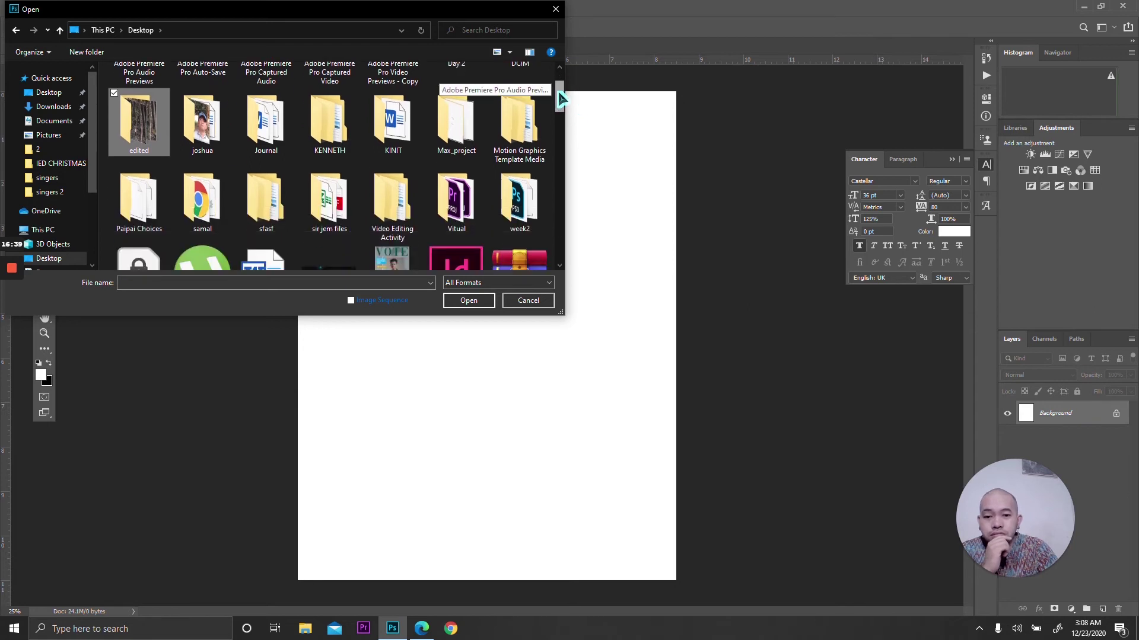
pyautogui.doubleClick(520, 213)
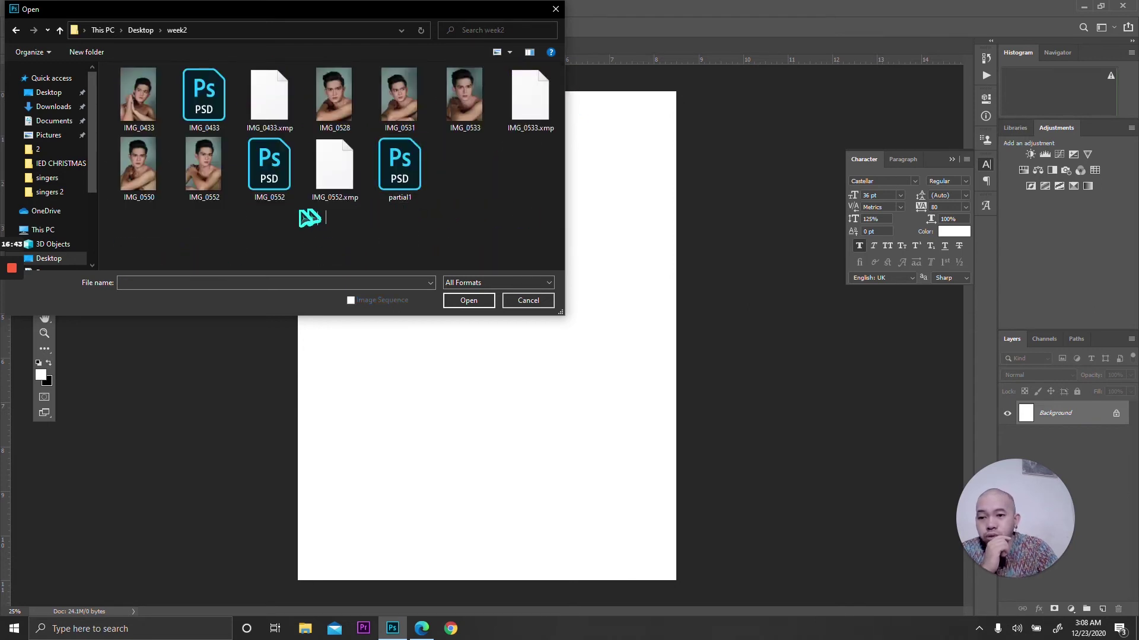
pyautogui.click(211, 106)
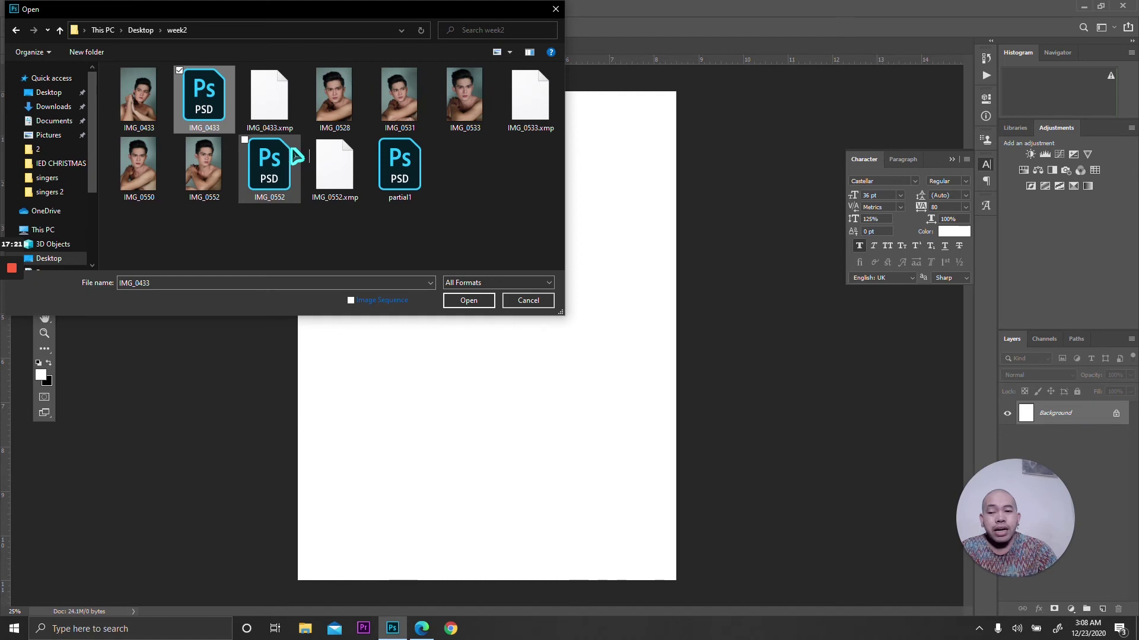
pyautogui.click(483, 302)
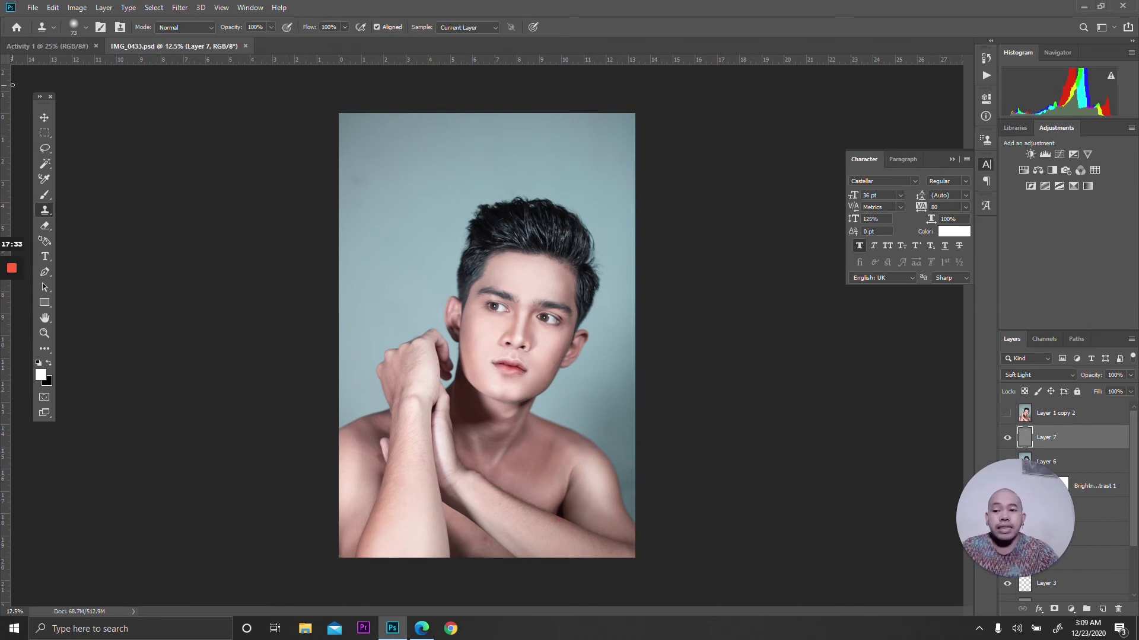
pyautogui.click(31, 7)
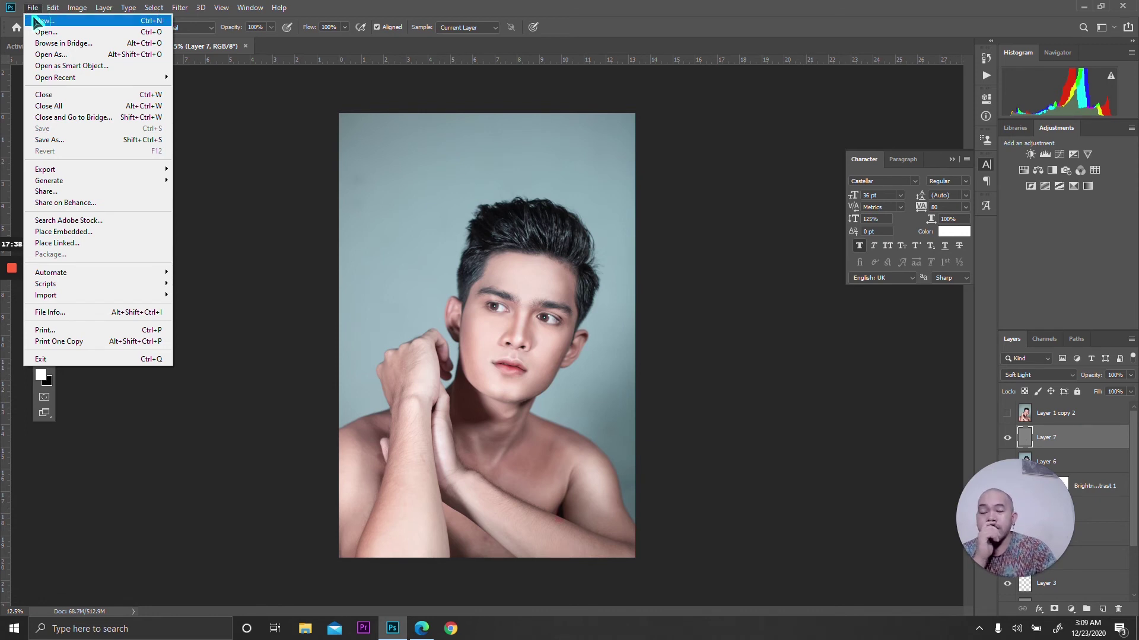
pyautogui.click(37, 21)
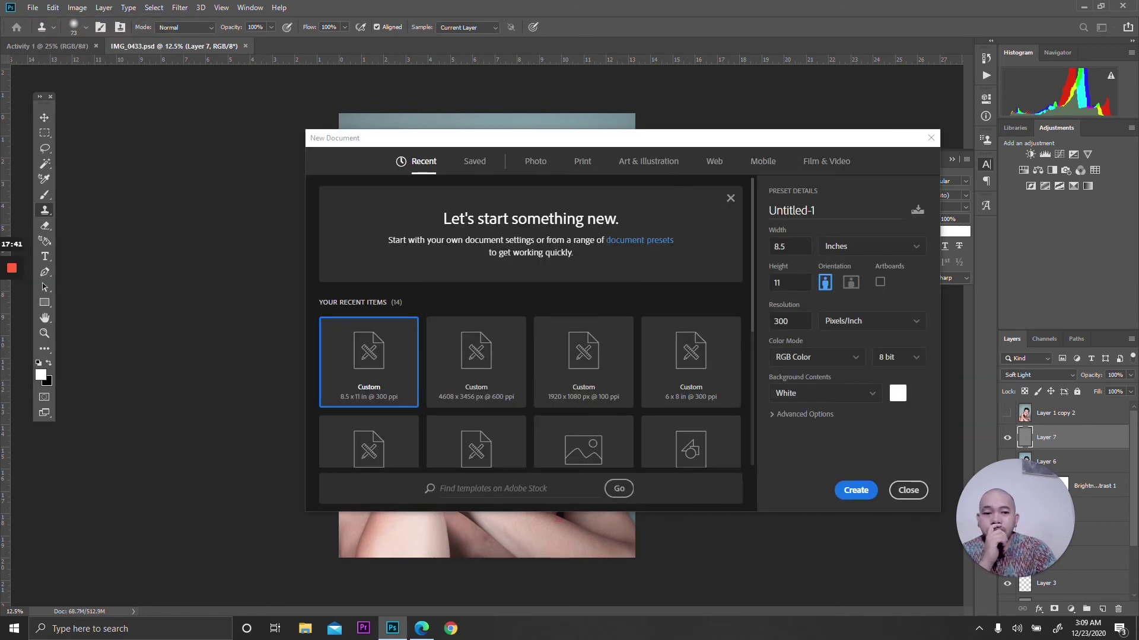
pyautogui.click(930, 138)
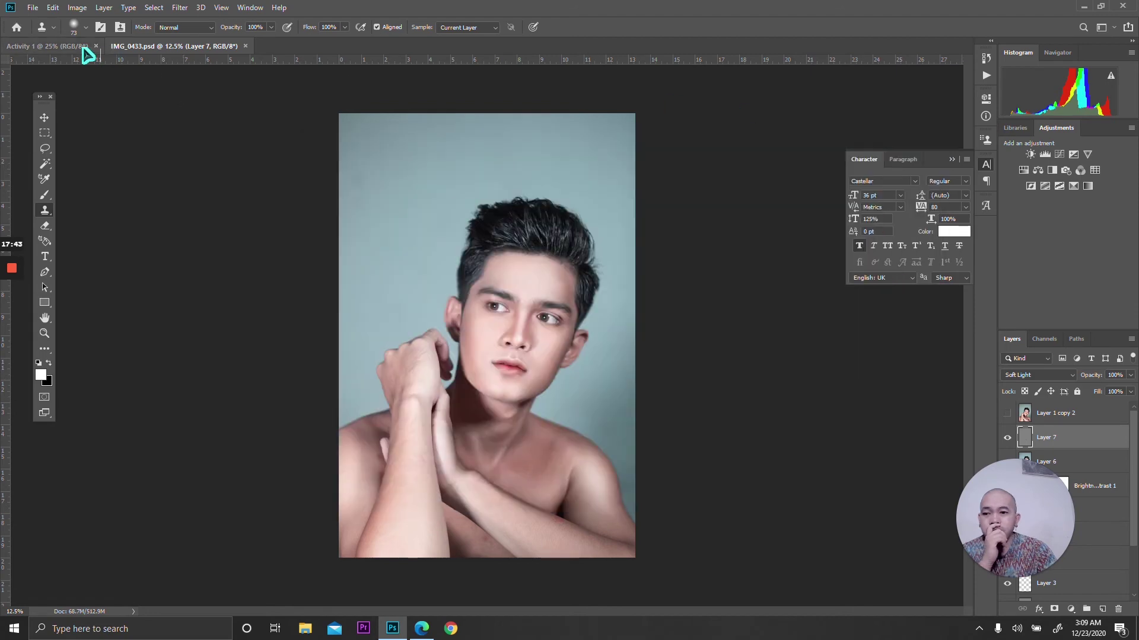
# Step: Open the raw photo IMG_0433.CR2 from the week2 folder through Camera Raw, keeping its current settings
pyautogui.click(34, 8)
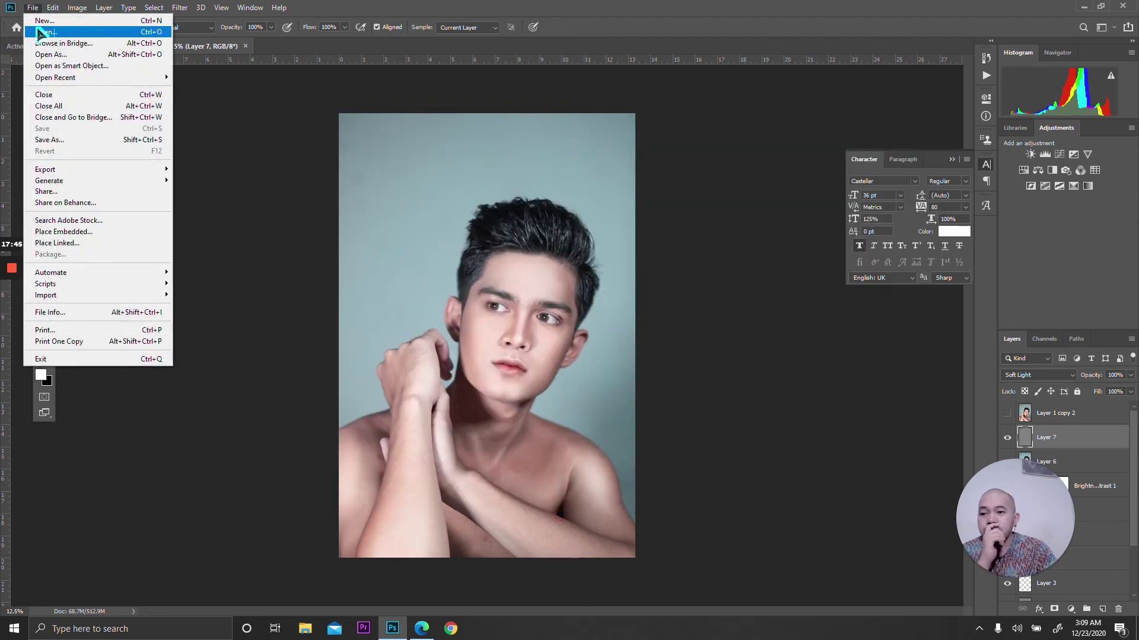
pyautogui.click(39, 32)
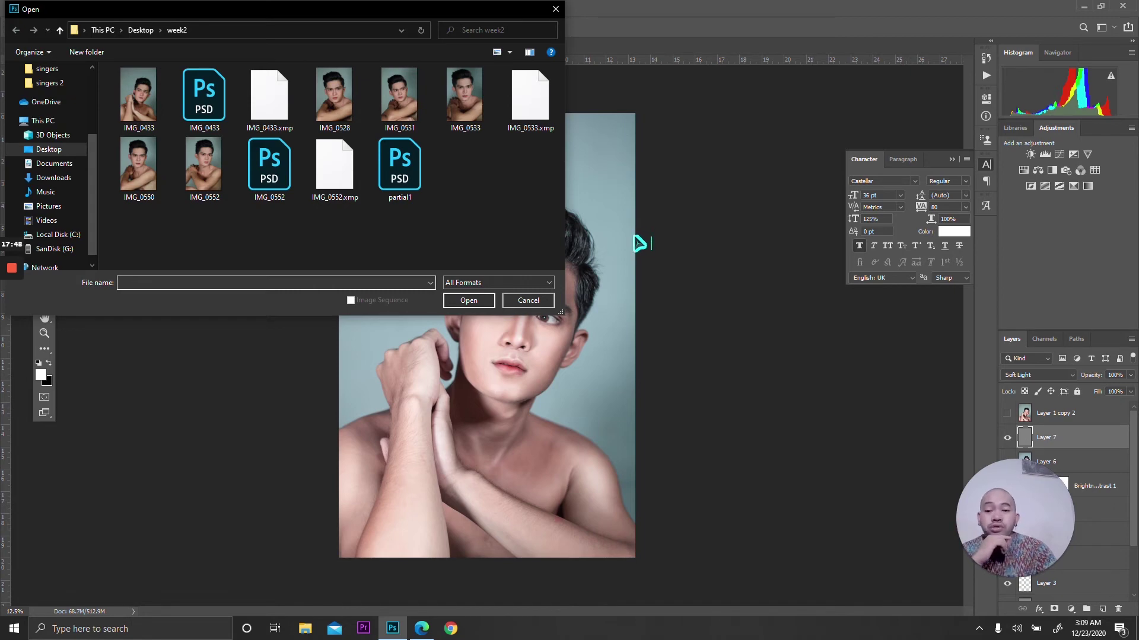
pyautogui.moveTo(428, 17); pyautogui.dragTo(526, 79)
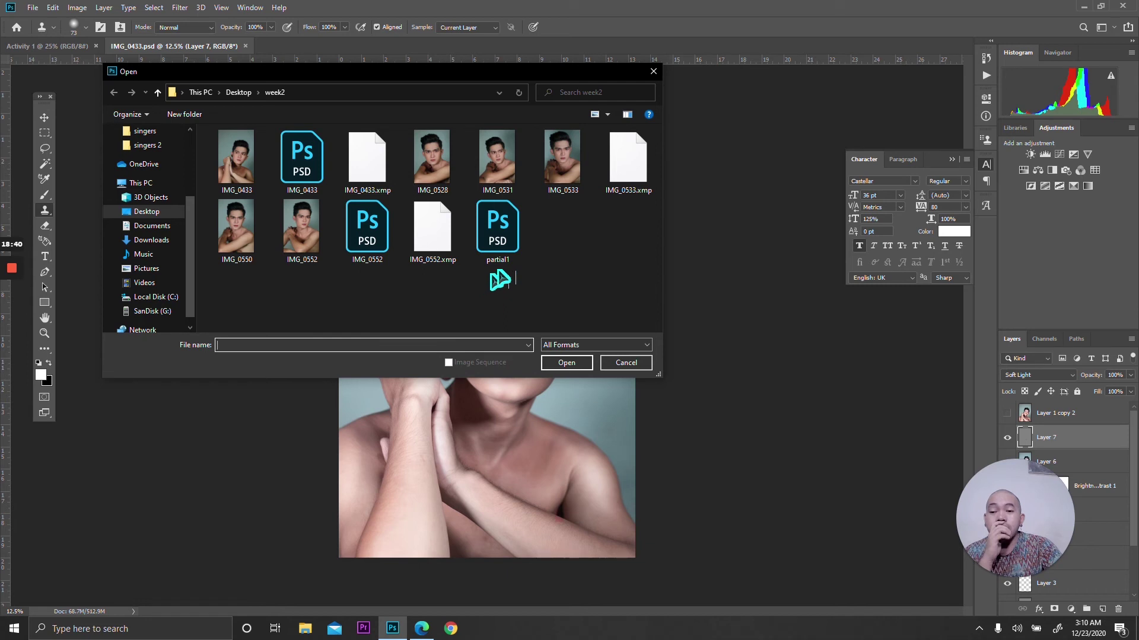
pyautogui.click(258, 171)
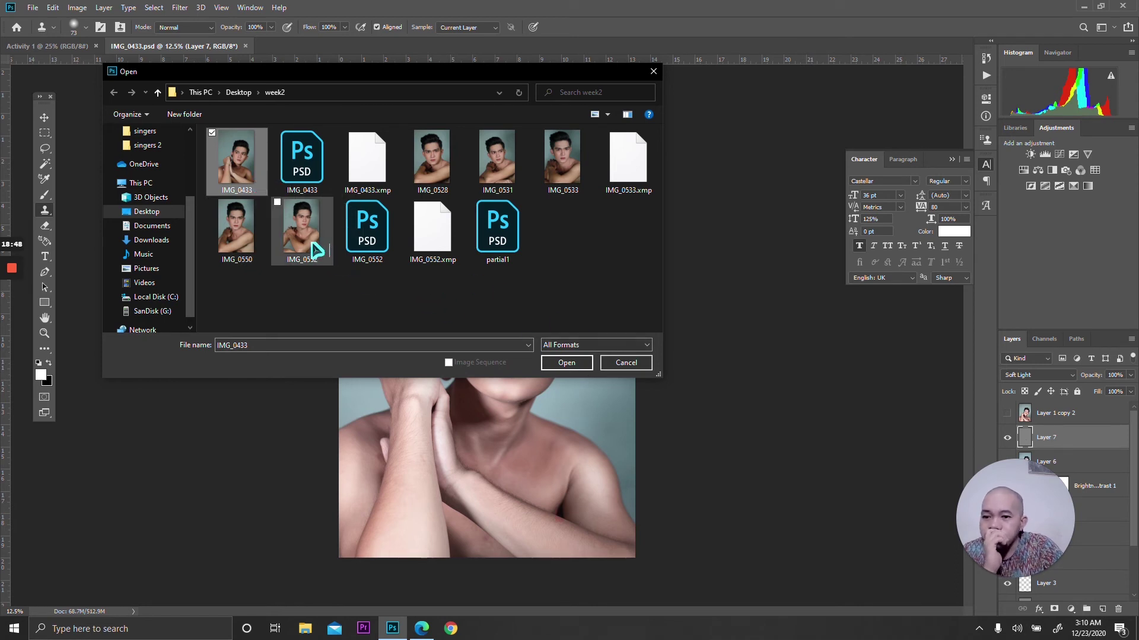
pyautogui.click(563, 366)
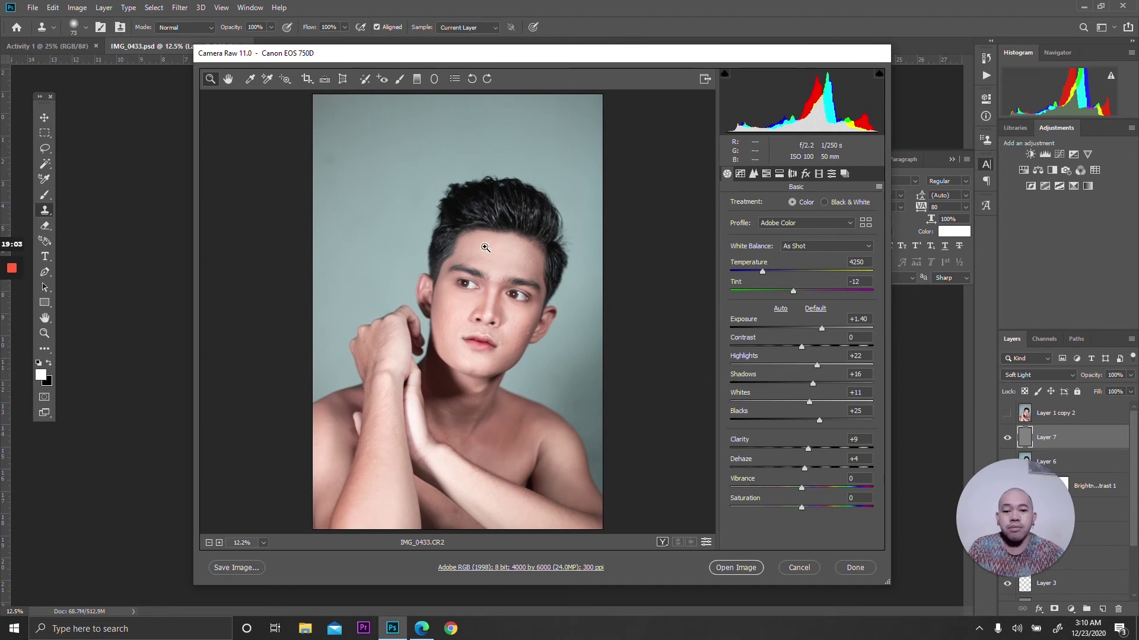
pyautogui.click(725, 568)
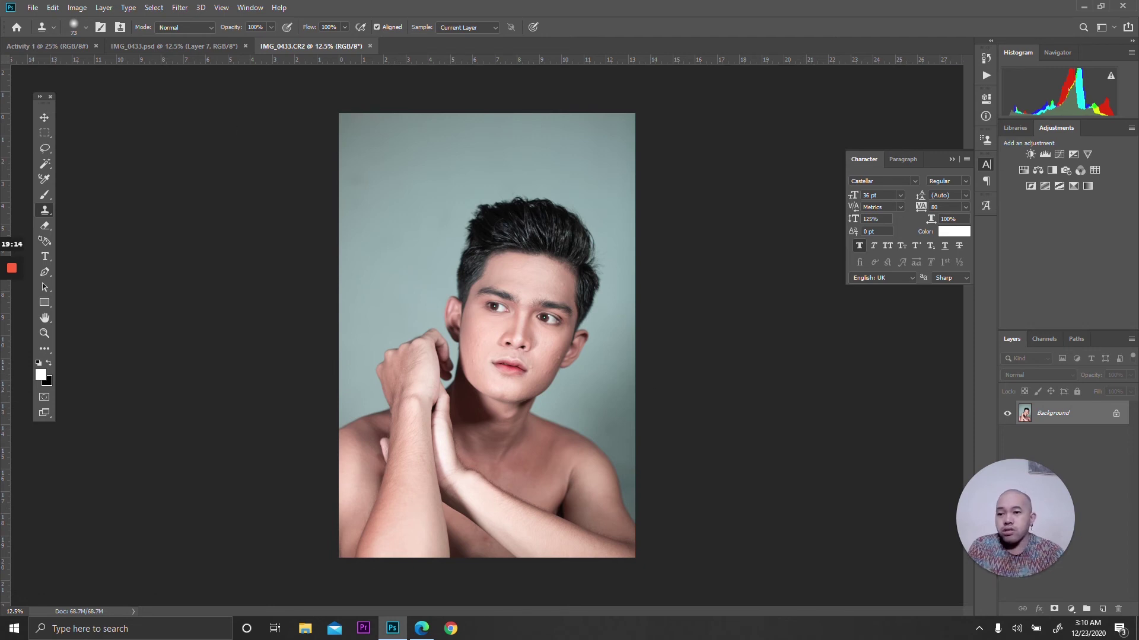
# Step: Open the existing image Bagani.jpg from the Desktop folder
pyautogui.click(32, 8)
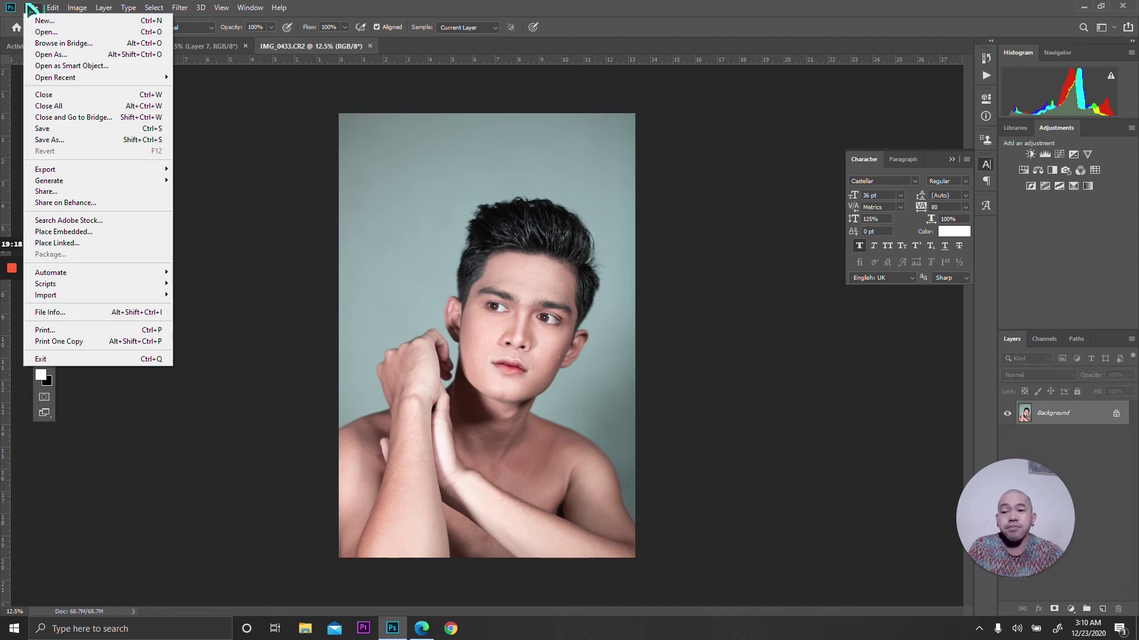
pyautogui.click(41, 32)
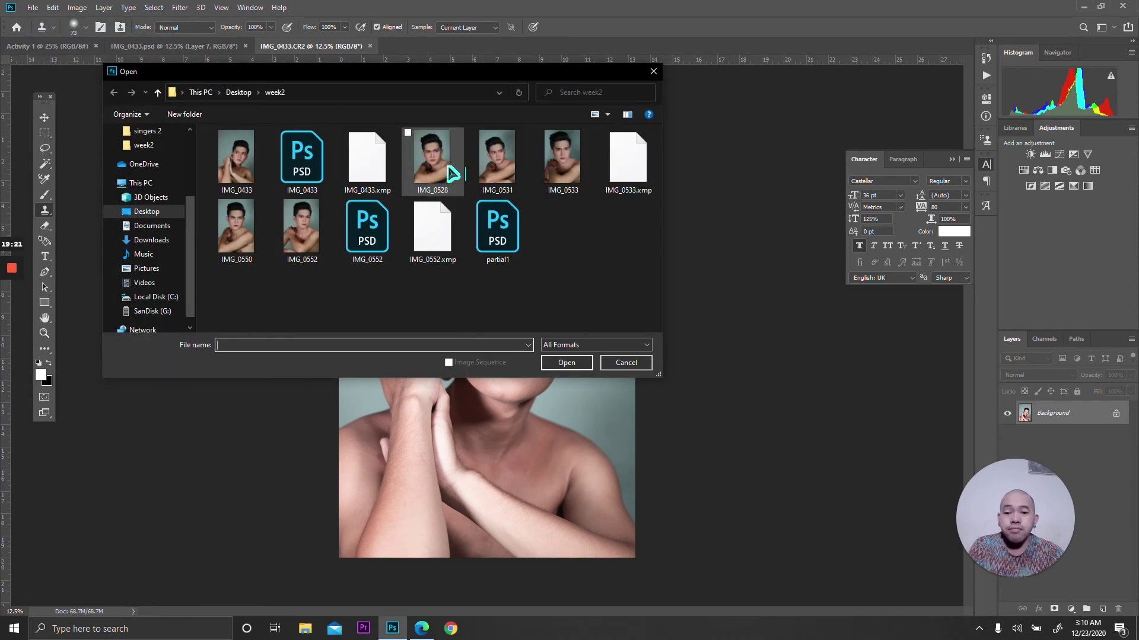
pyautogui.click(236, 93)
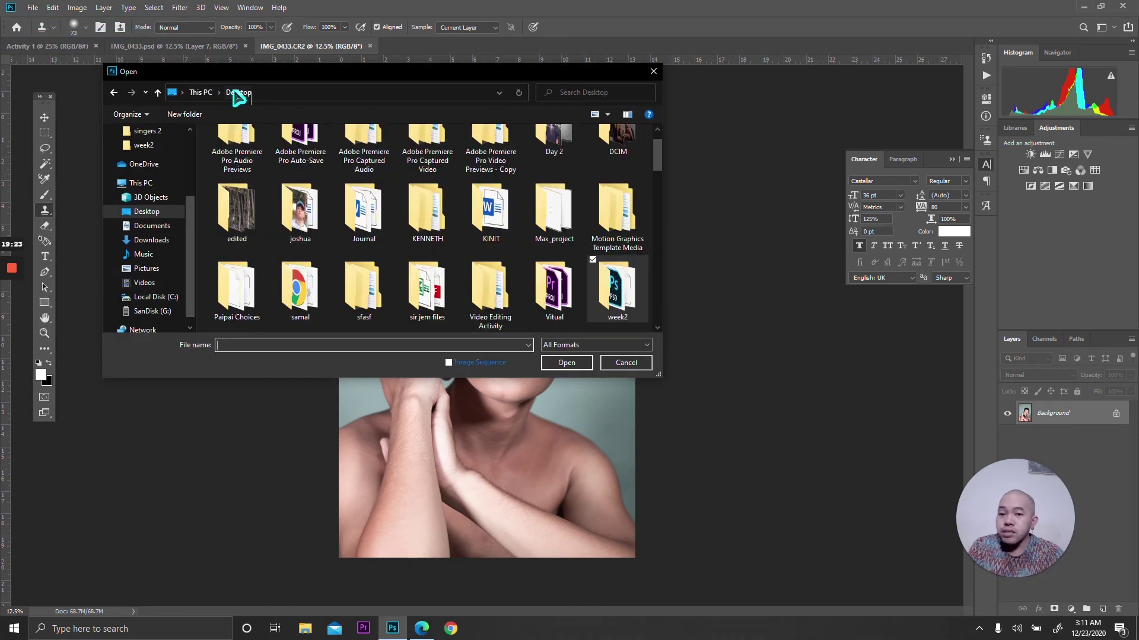
pyautogui.moveTo(655, 153); pyautogui.dragTo(669, 201)
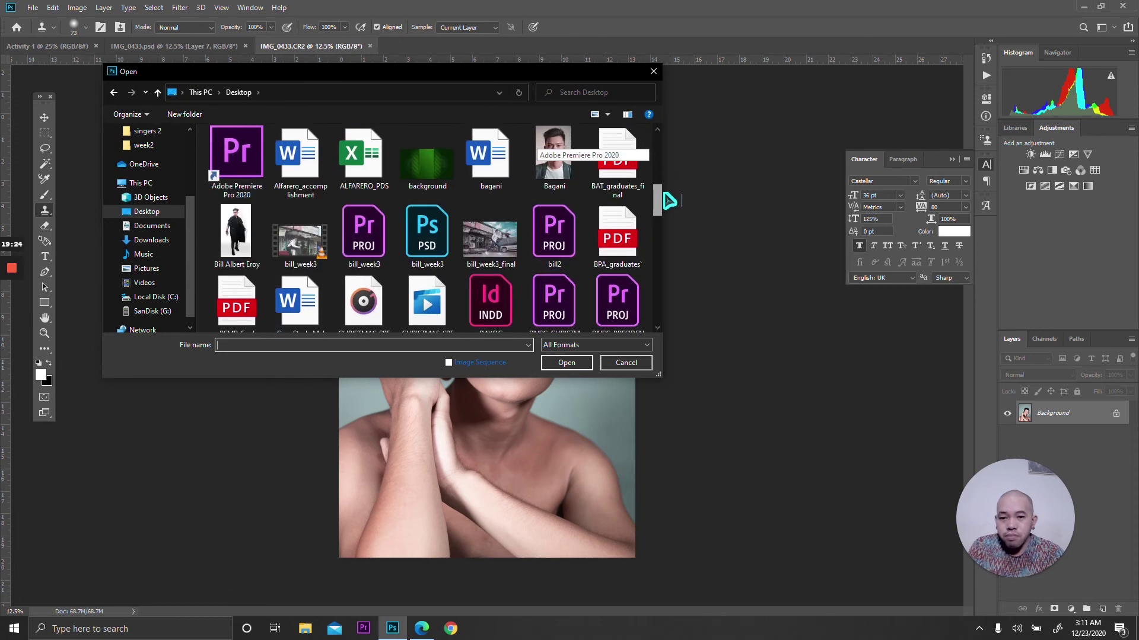
pyautogui.click(560, 157)
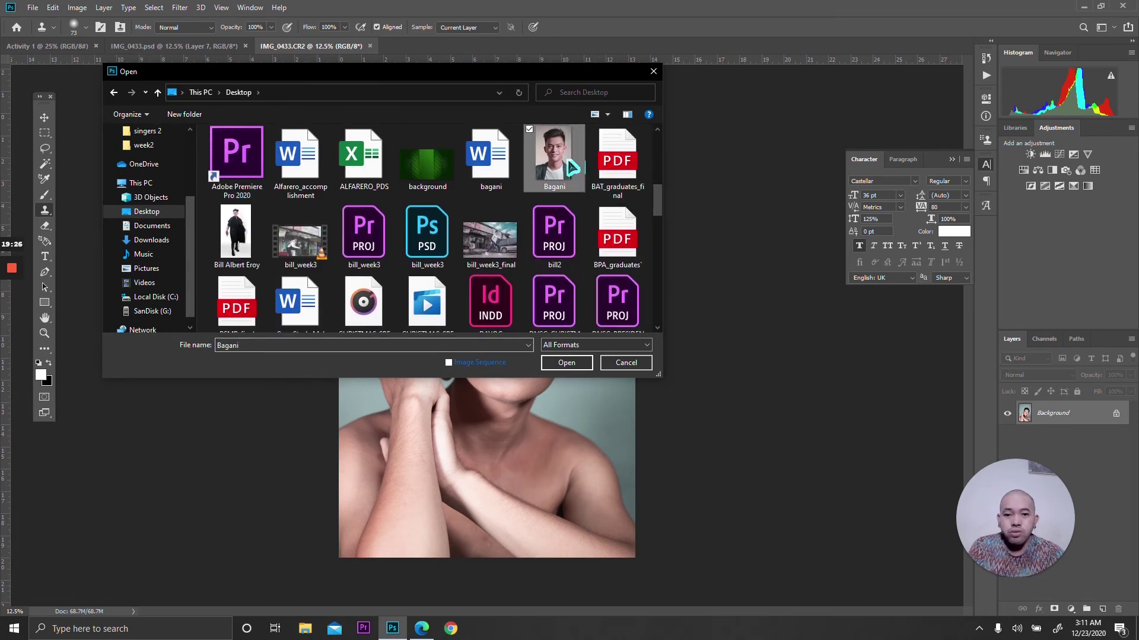
pyautogui.click(568, 362)
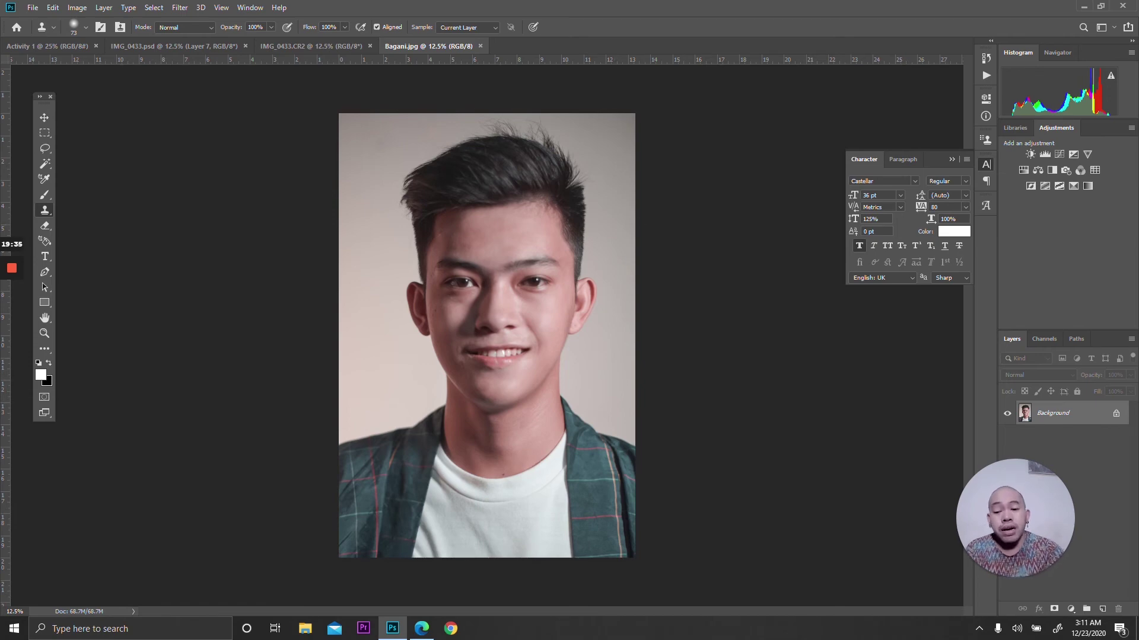
# Step: Find IMG_0291.jpg in File Explorer's Desktop folder and bring it into Photoshop as its own document
pyautogui.click(304, 629)
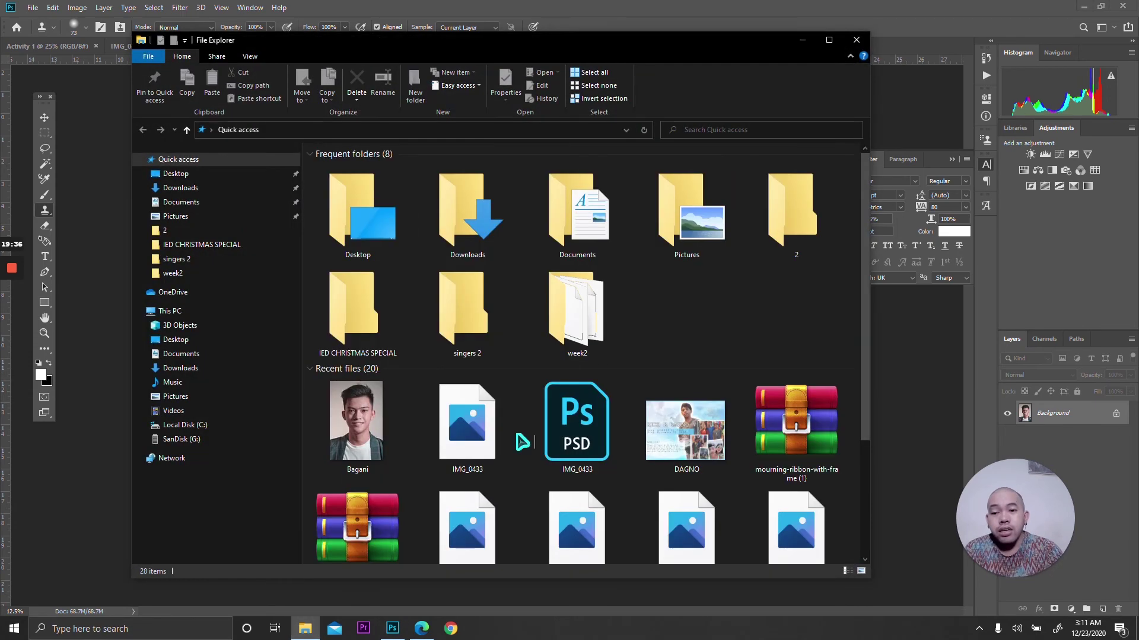
pyautogui.click(215, 173)
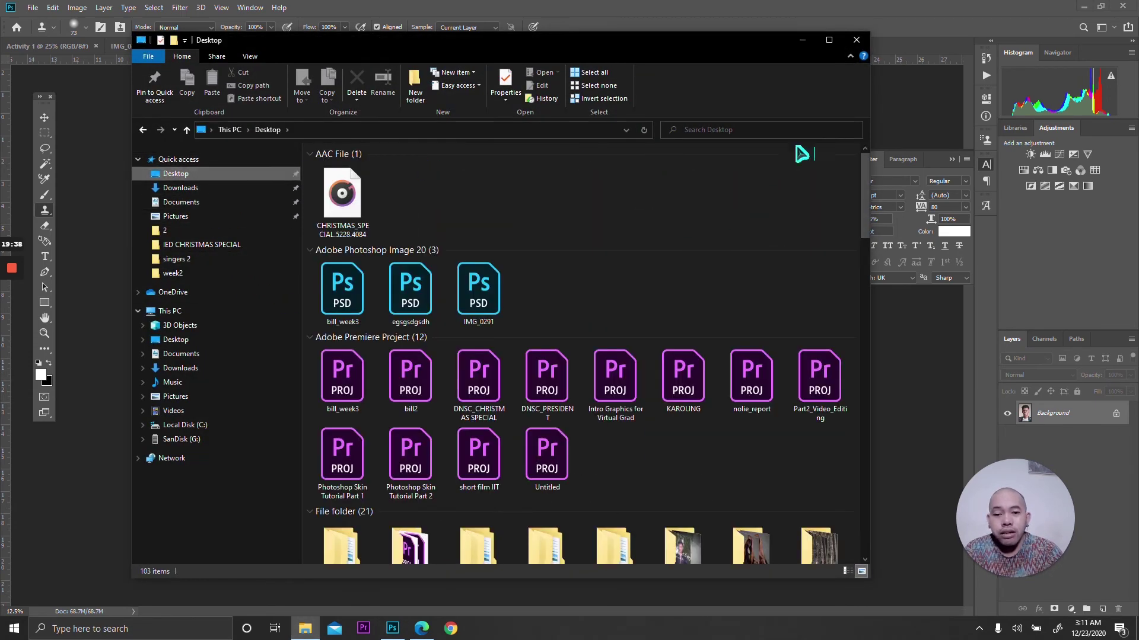
pyautogui.click(830, 40)
pyautogui.scroll(-8, 830, 267)
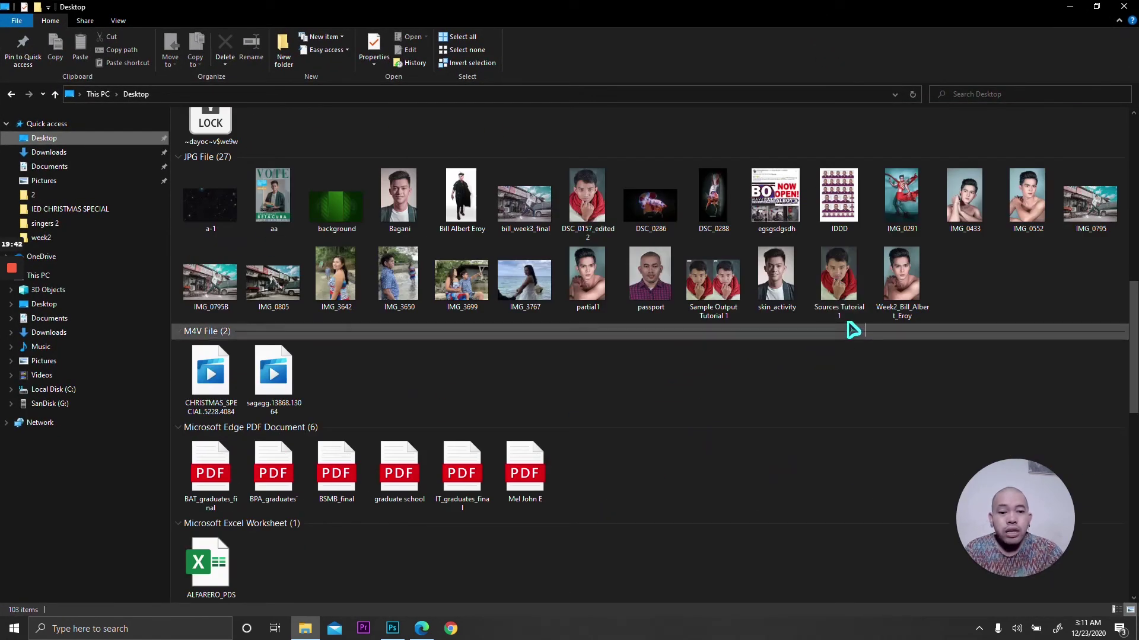
pyautogui.click(853, 284)
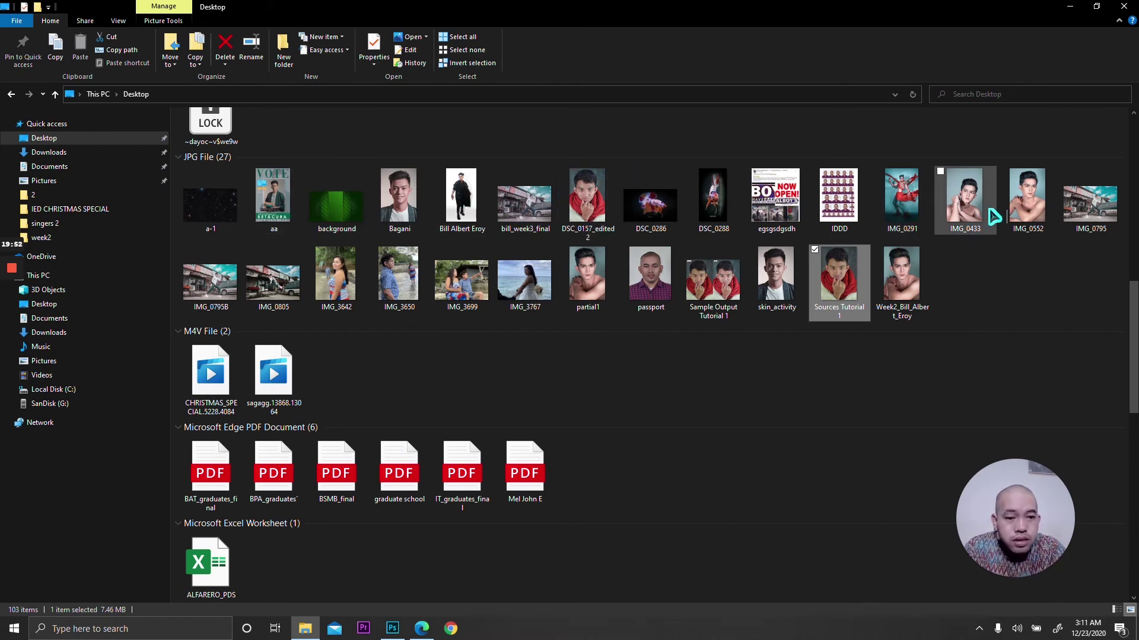
pyautogui.click(912, 206)
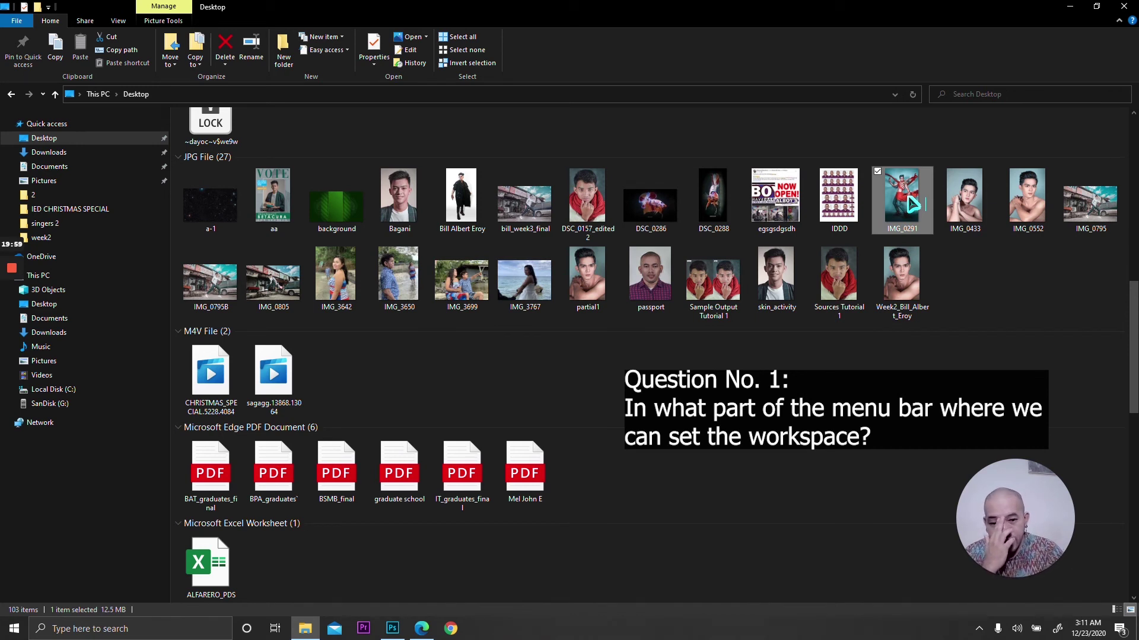
pyautogui.moveTo(908, 200); pyautogui.dragTo(610, 52)
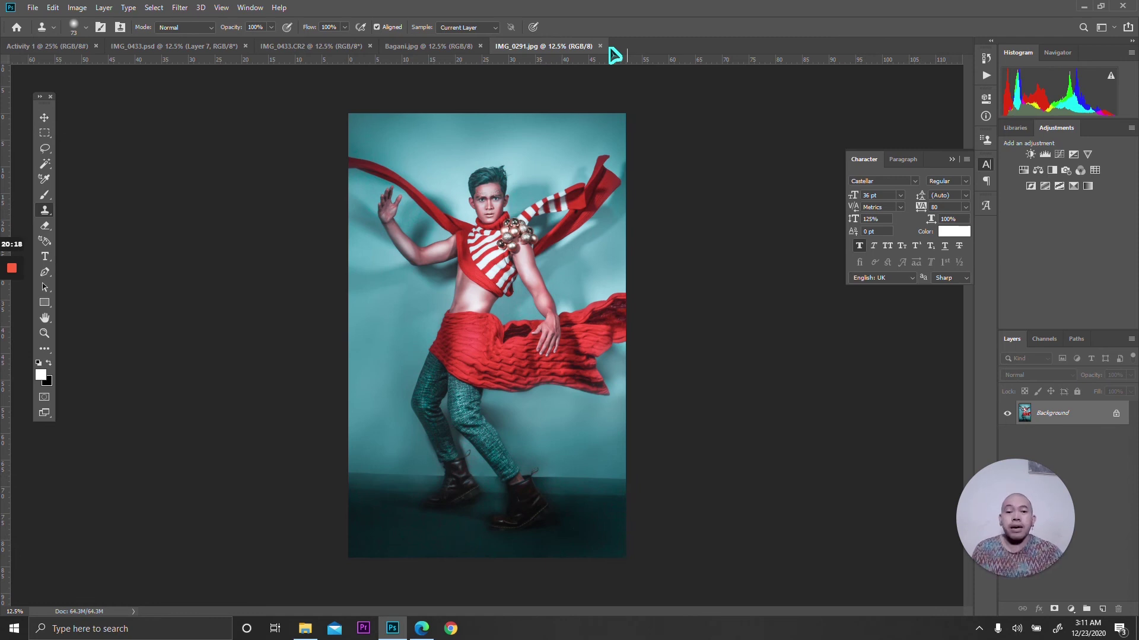
# Step: Review the available save formats for the Activity 1 document and save it to the Desktop in Photoshop PSD format
pyautogui.click(43, 47)
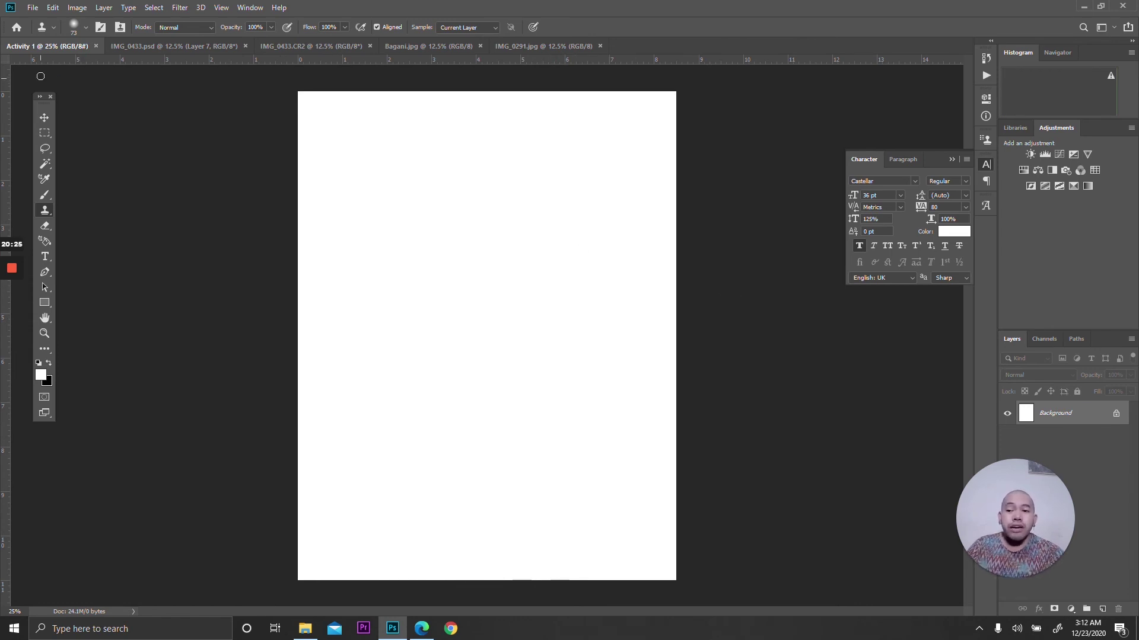
pyautogui.click(32, 8)
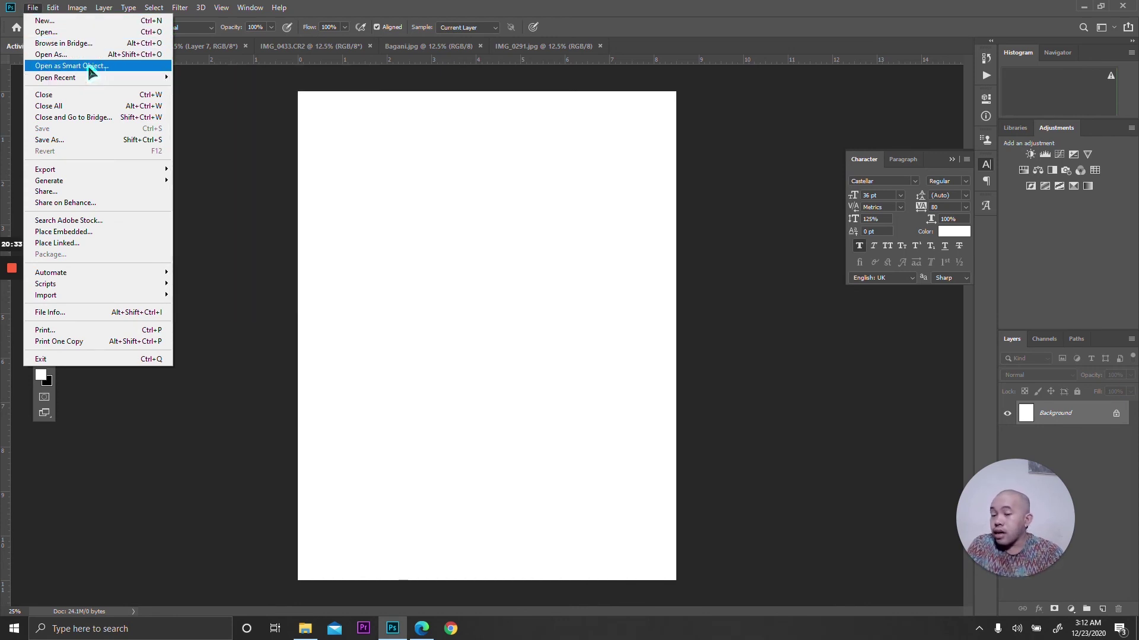
pyautogui.click(80, 139)
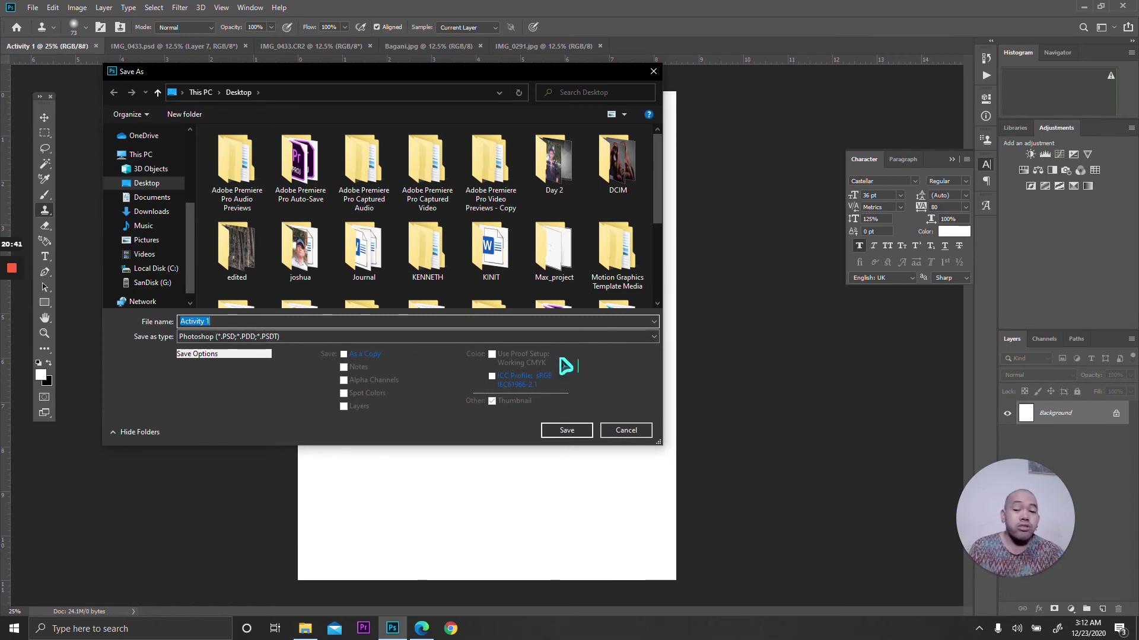
pyautogui.click(395, 337)
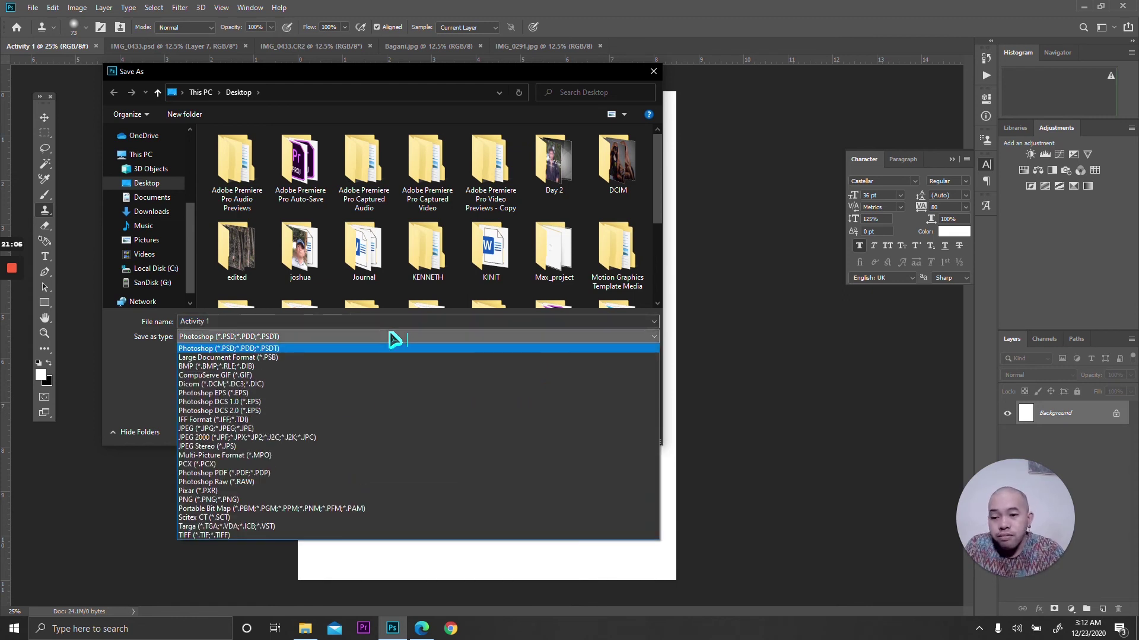
pyautogui.click(394, 336)
pyautogui.click(395, 337)
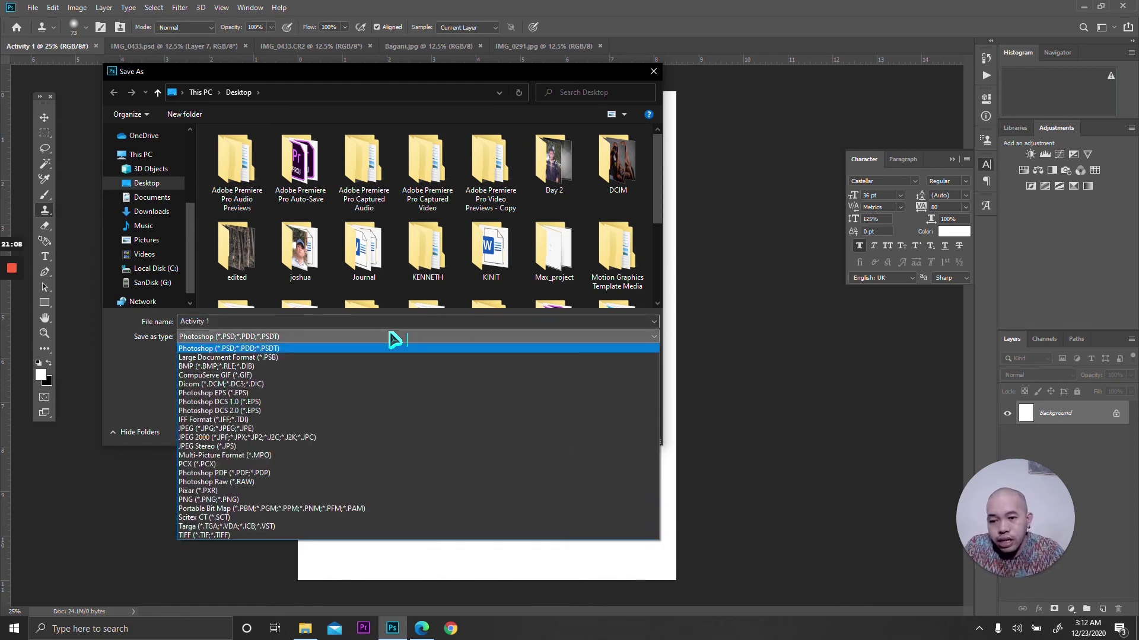
pyautogui.click(394, 336)
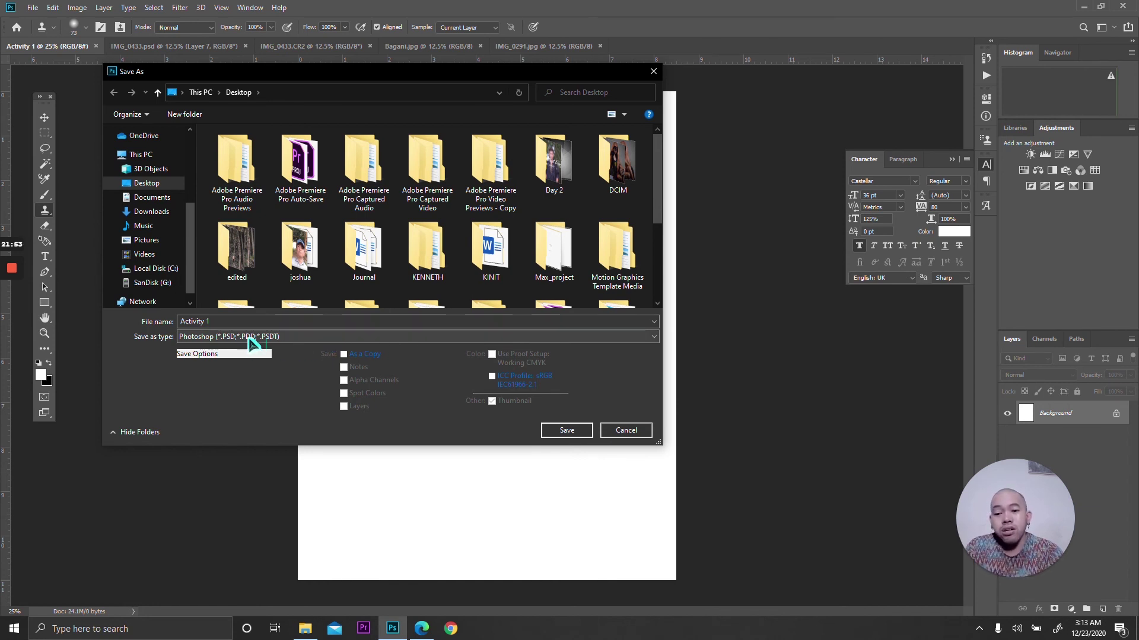
pyautogui.click(576, 433)
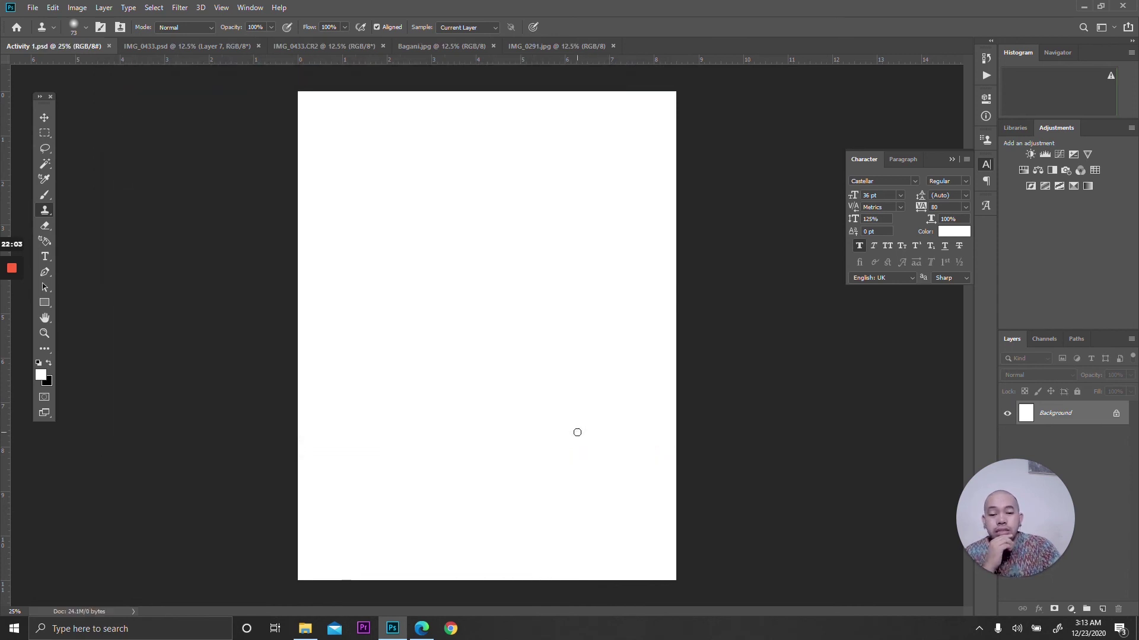
# Step: Start saving a copy of the IMG_0433.psd document under Save As with JPEG as the file type
pyautogui.click(144, 50)
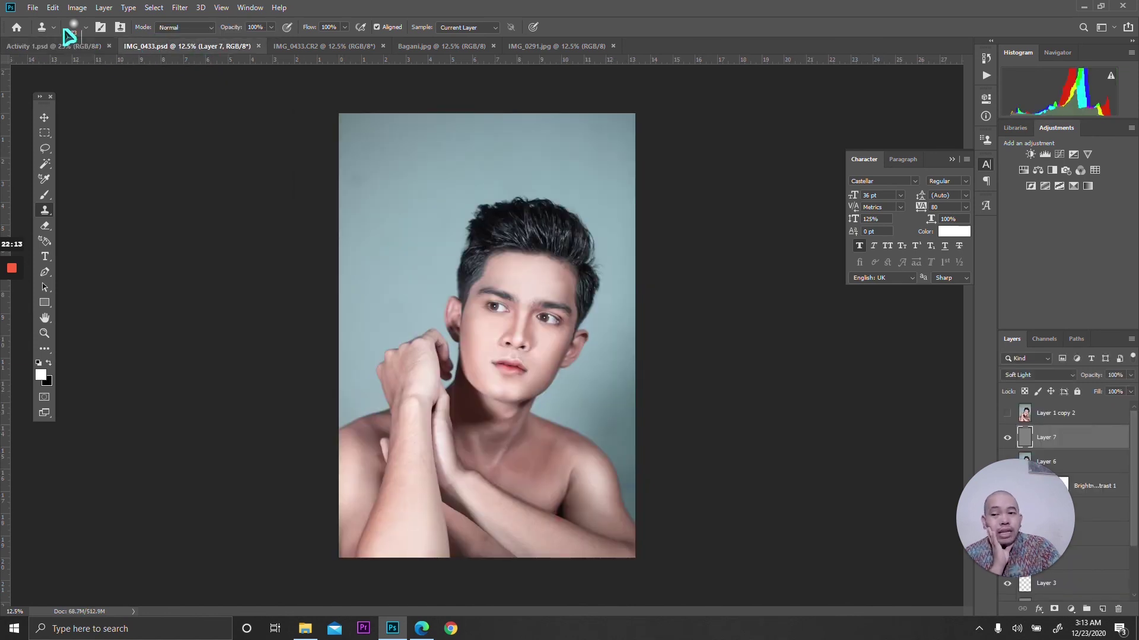
pyautogui.click(34, 7)
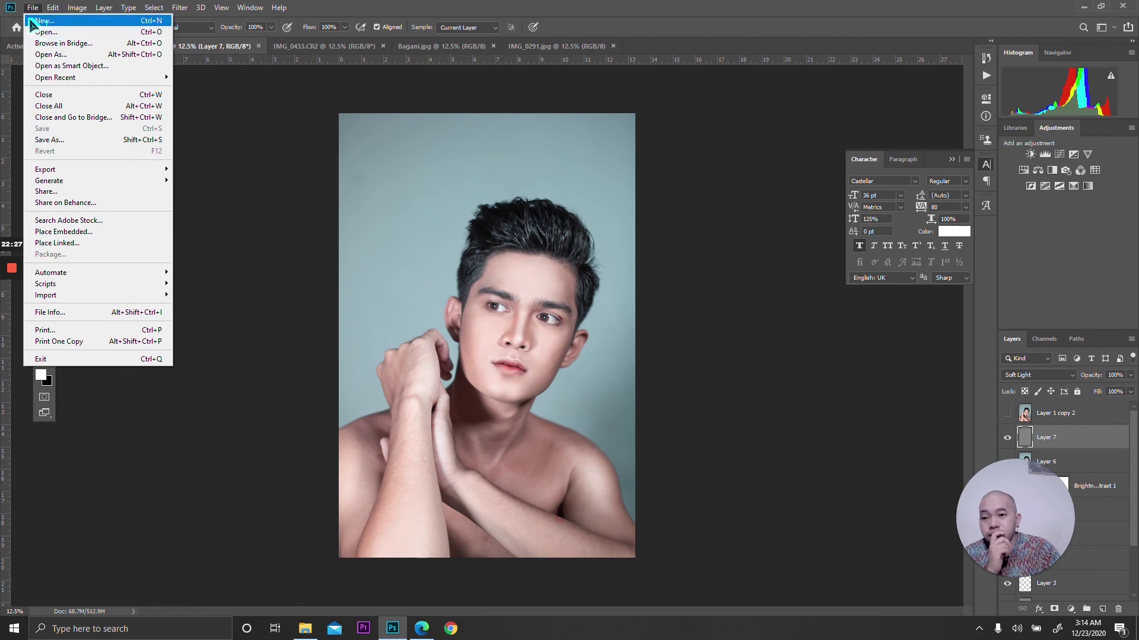
pyautogui.click(80, 141)
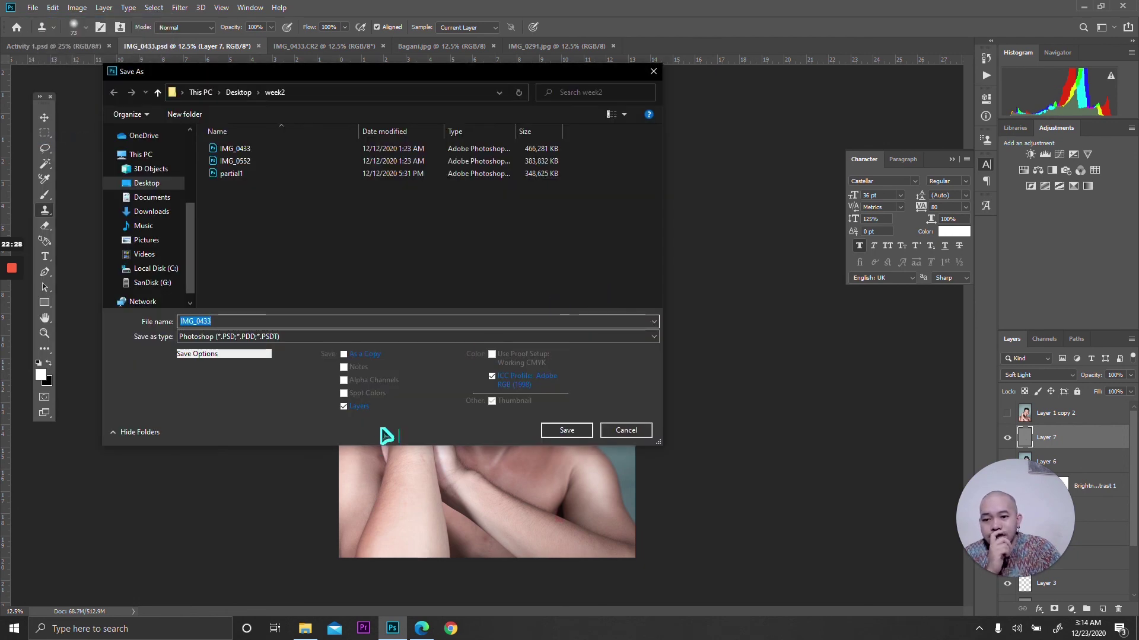
pyautogui.click(330, 337)
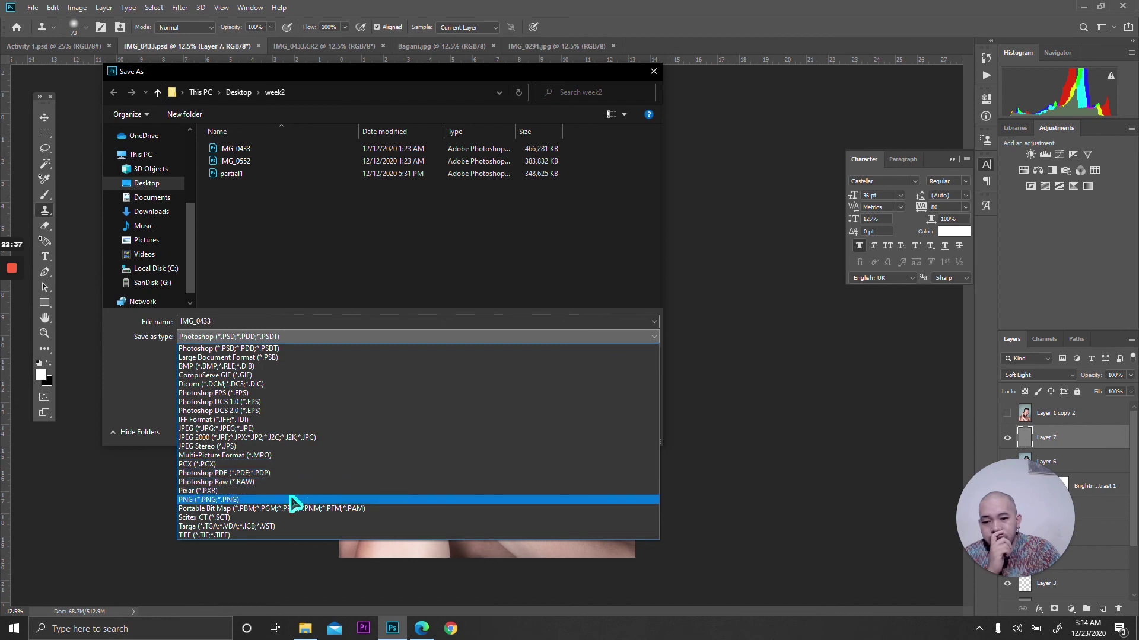
pyautogui.click(290, 428)
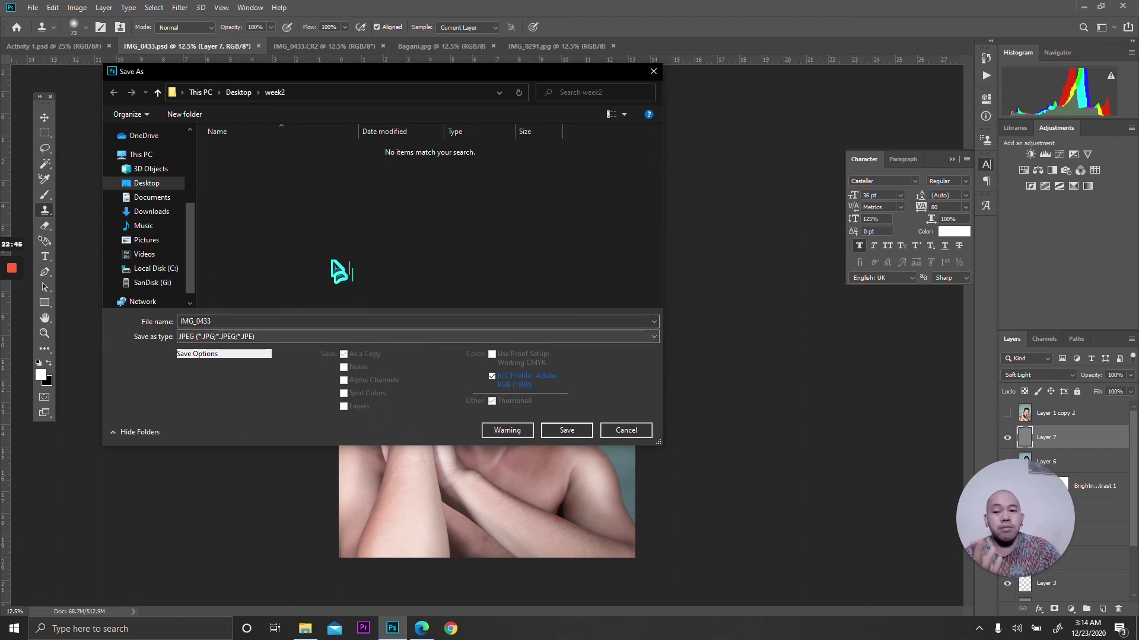
pyautogui.click(485, 93)
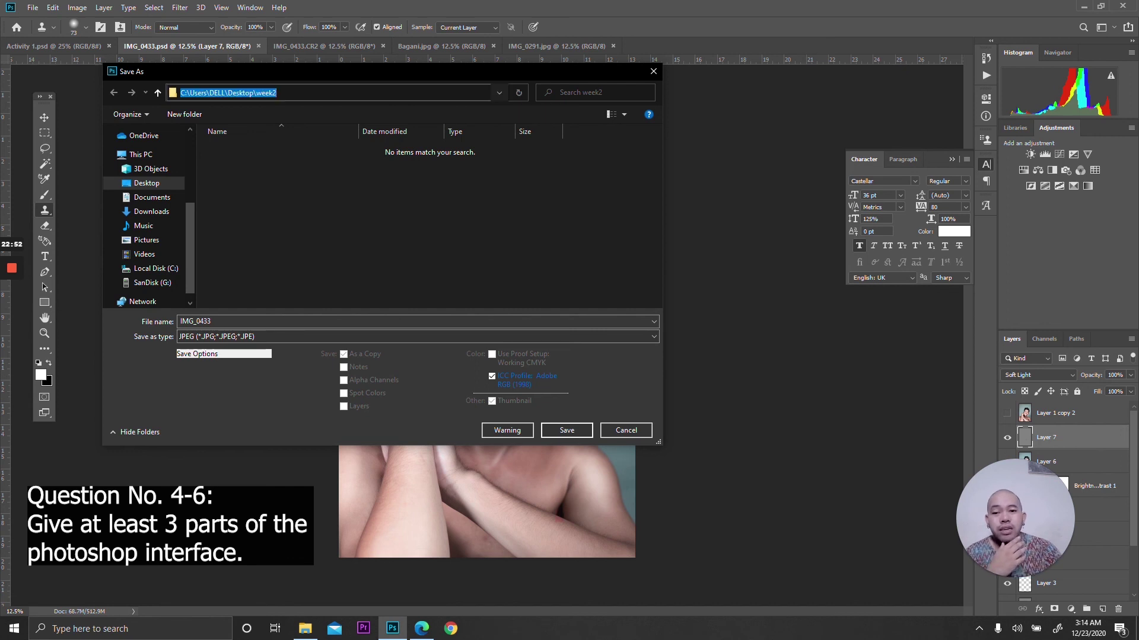
pyautogui.click(499, 93)
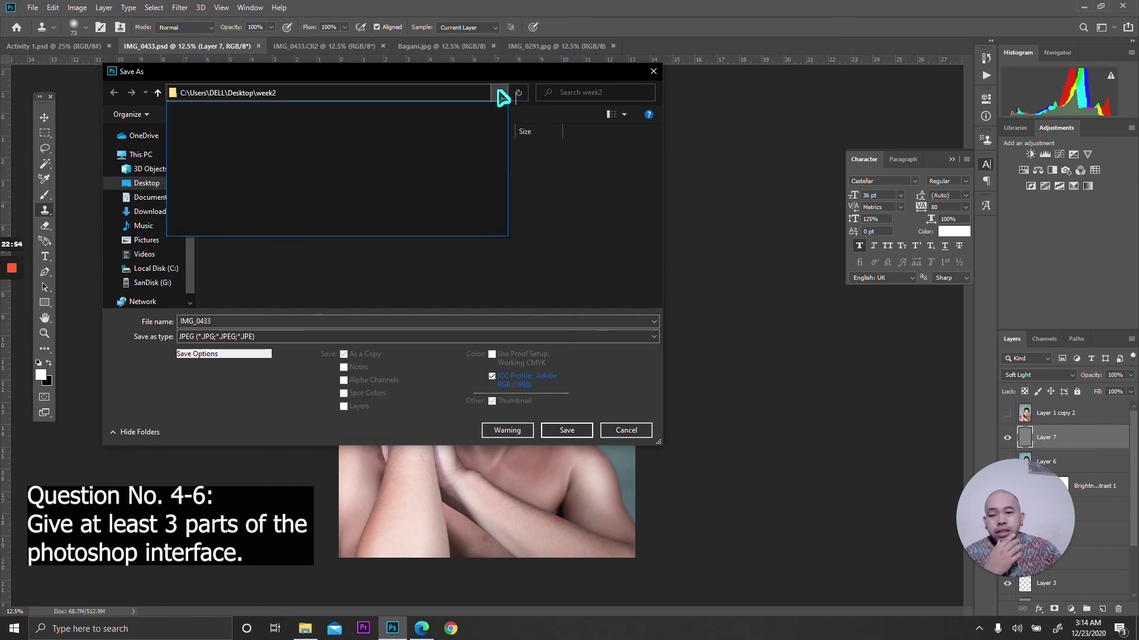
pyautogui.click(500, 94)
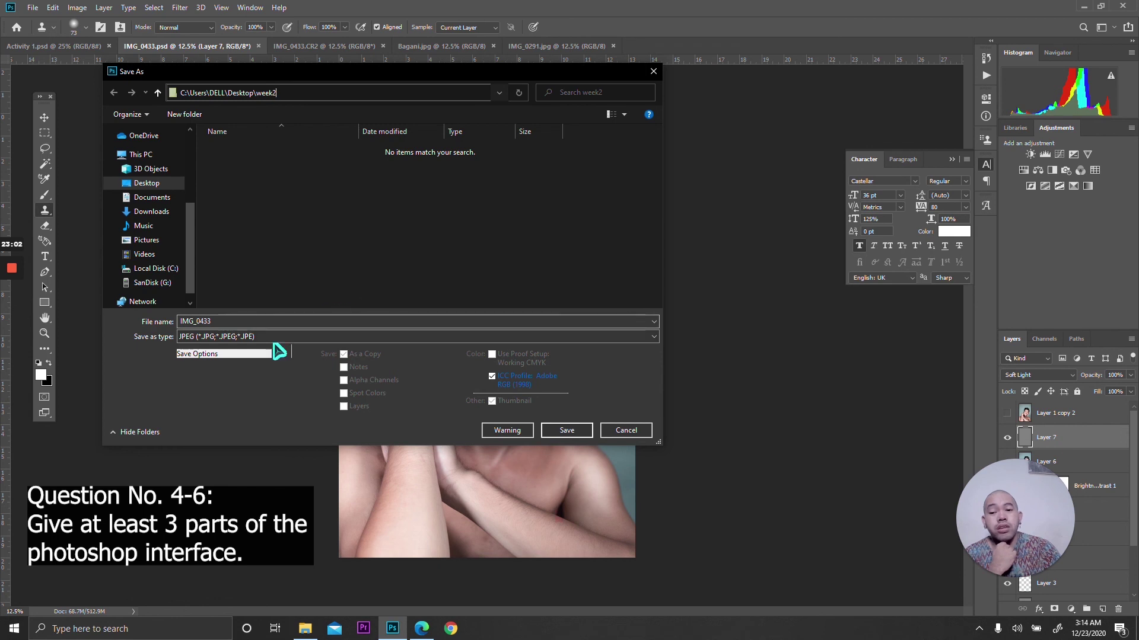
pyautogui.press('Return')
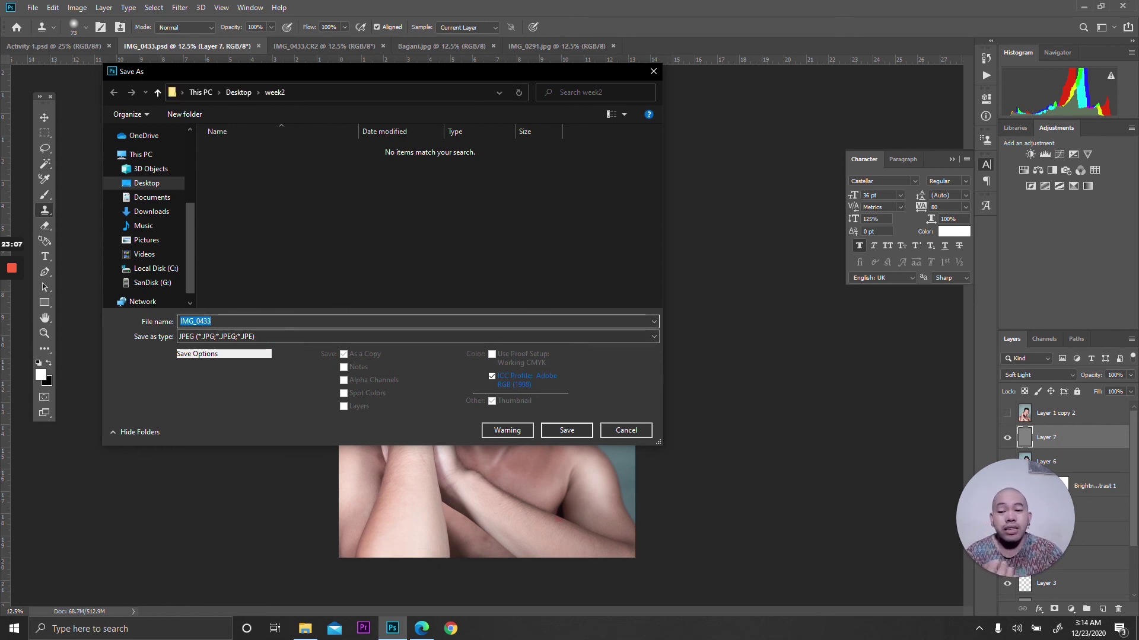
# Step: Name the JPEG copy final_output1 and save it in the week2 folder at quality 12 (Maximum), keeping the Progressive format
pyautogui.write('final')
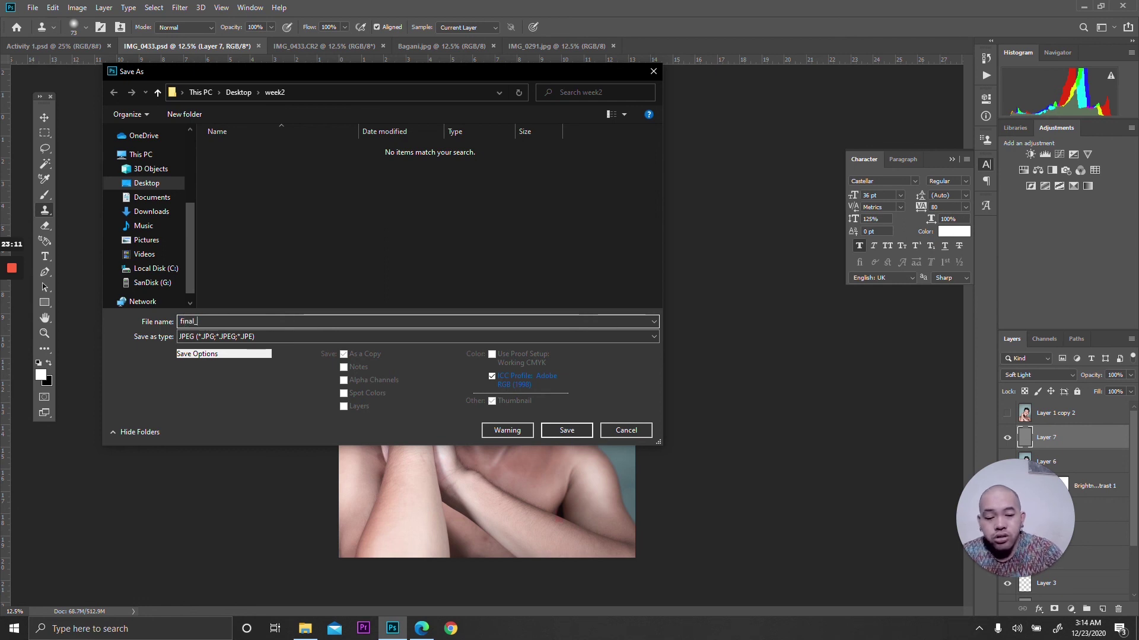
pyautogui.write('_outpu')
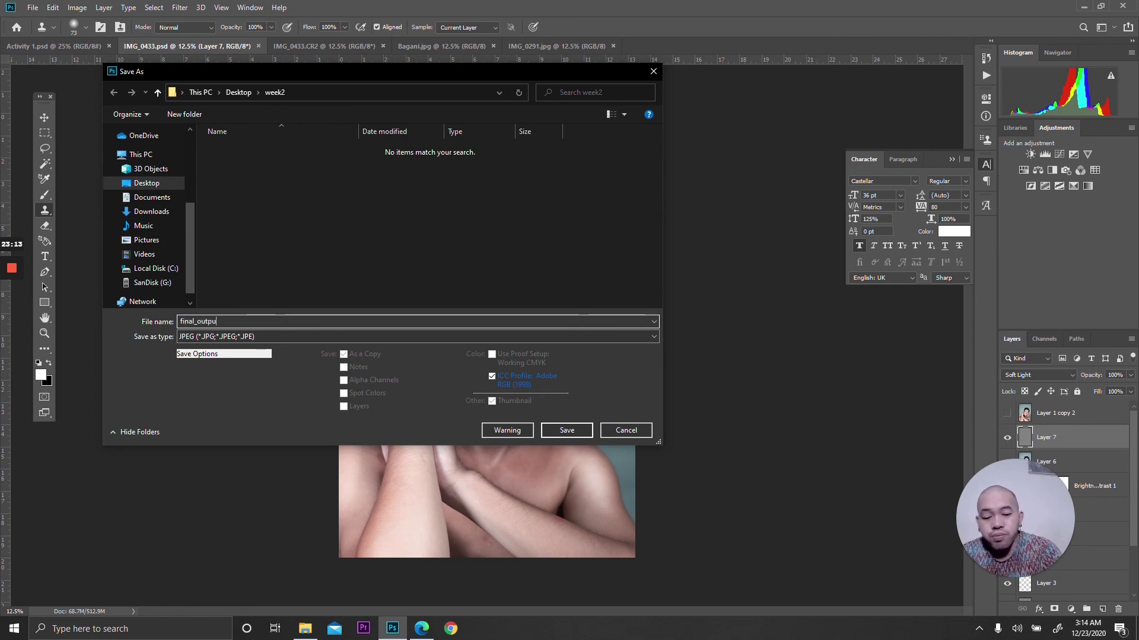
pyautogui.write('t1')
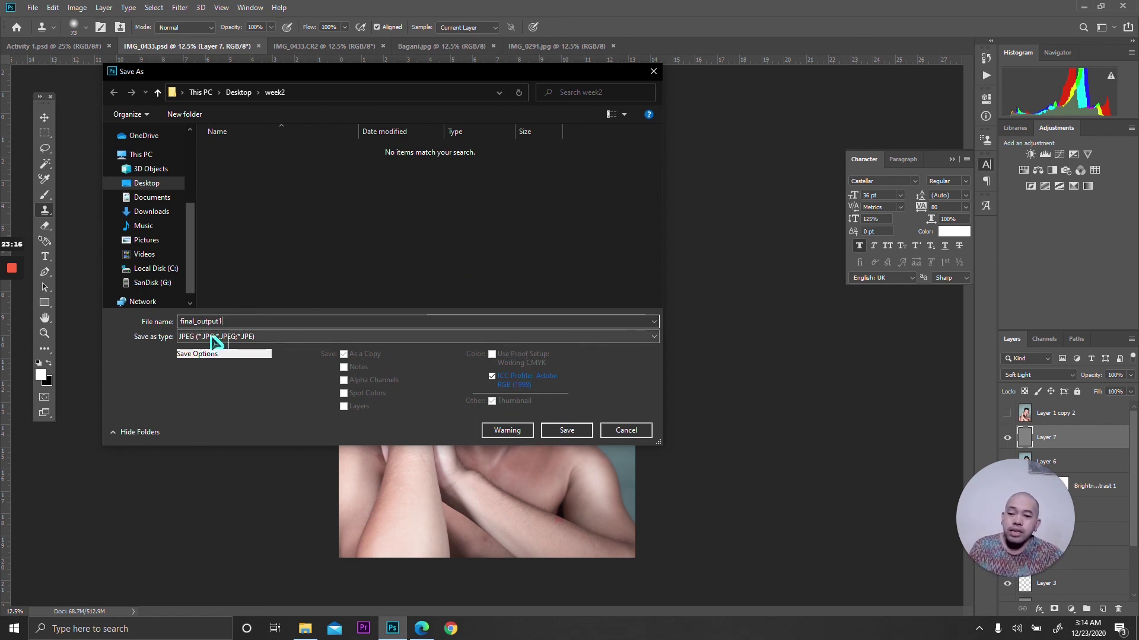
pyautogui.click(560, 431)
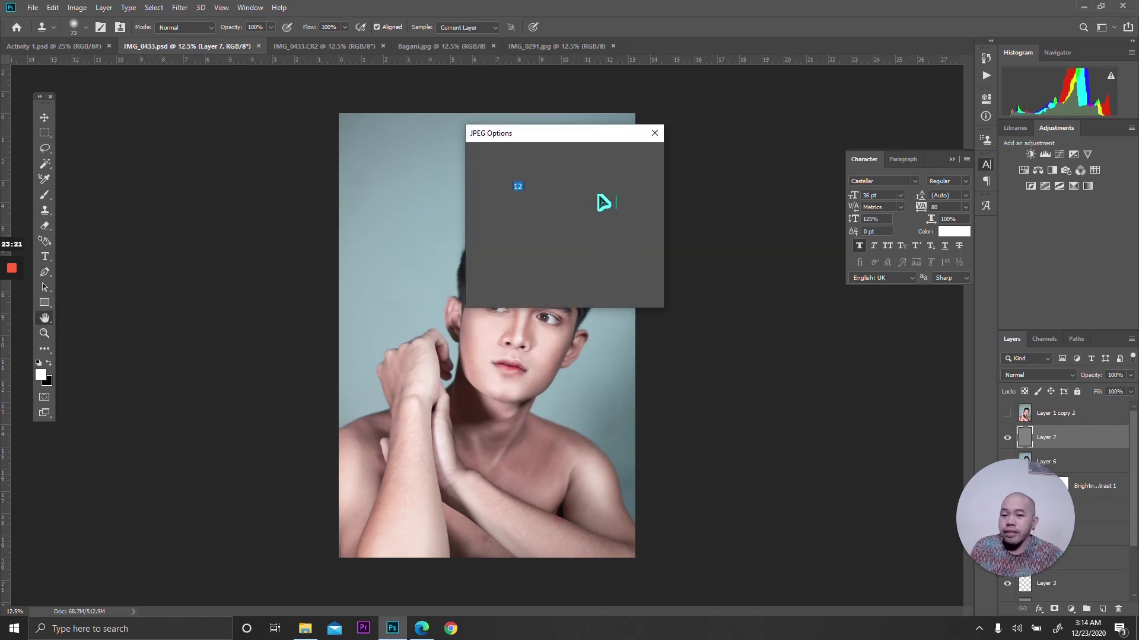
pyautogui.moveTo(541, 144); pyautogui.dragTo(517, 160)
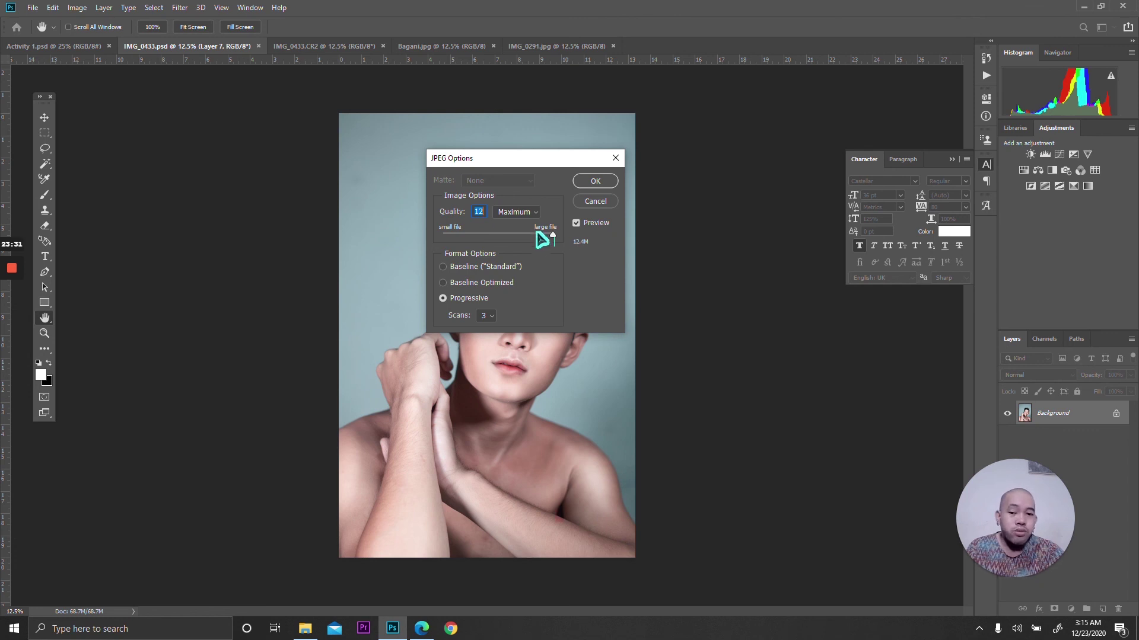
pyautogui.moveTo(553, 233); pyautogui.dragTo(595, 239)
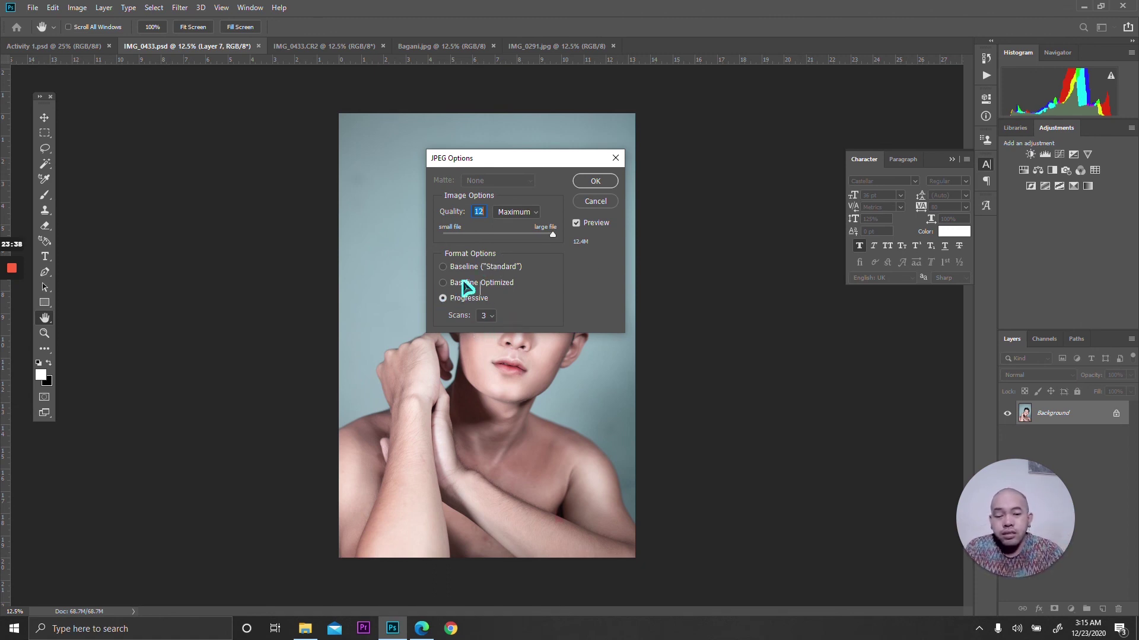
pyautogui.click(594, 183)
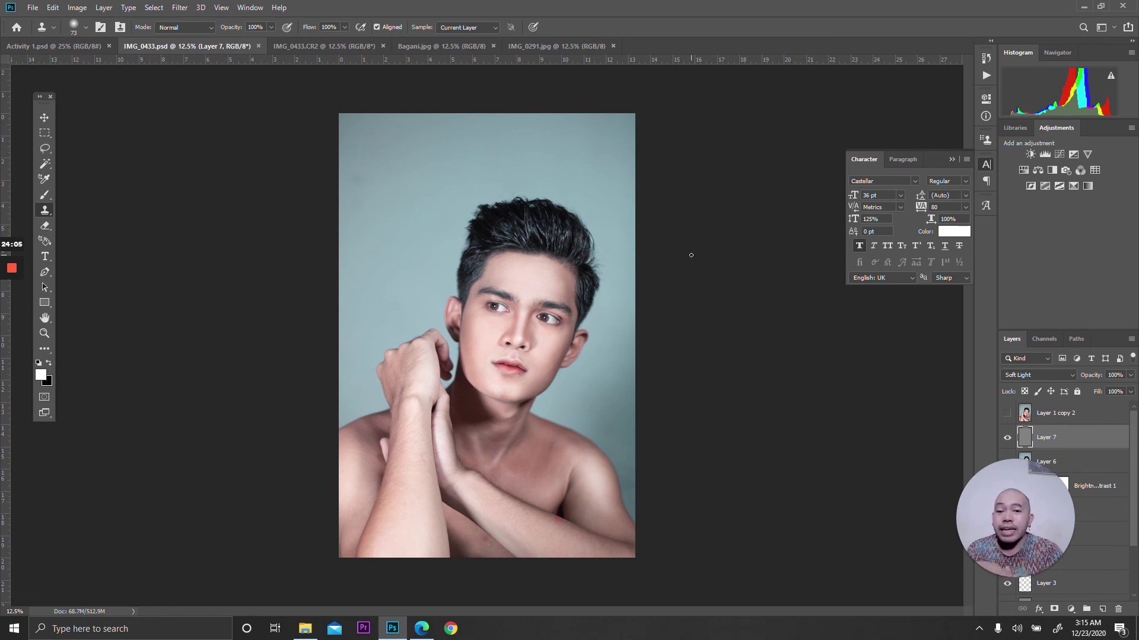
pyautogui.moveTo(1004, 495); pyautogui.dragTo(591, 245)
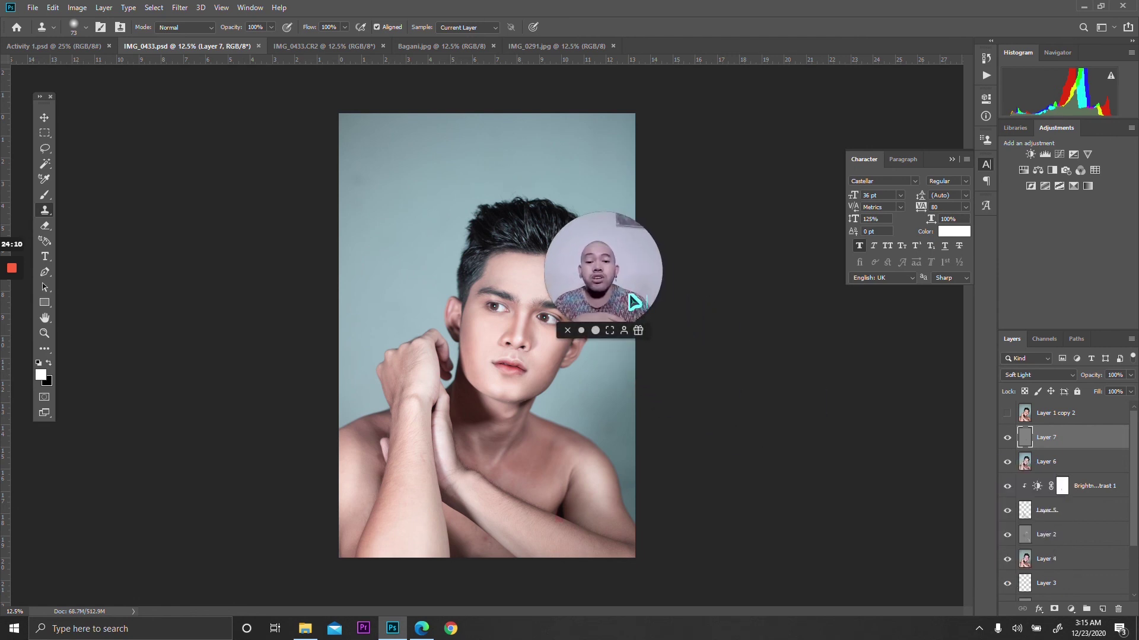
pyautogui.click(596, 331)
pyautogui.moveTo(686, 233); pyautogui.dragTo(564, 279)
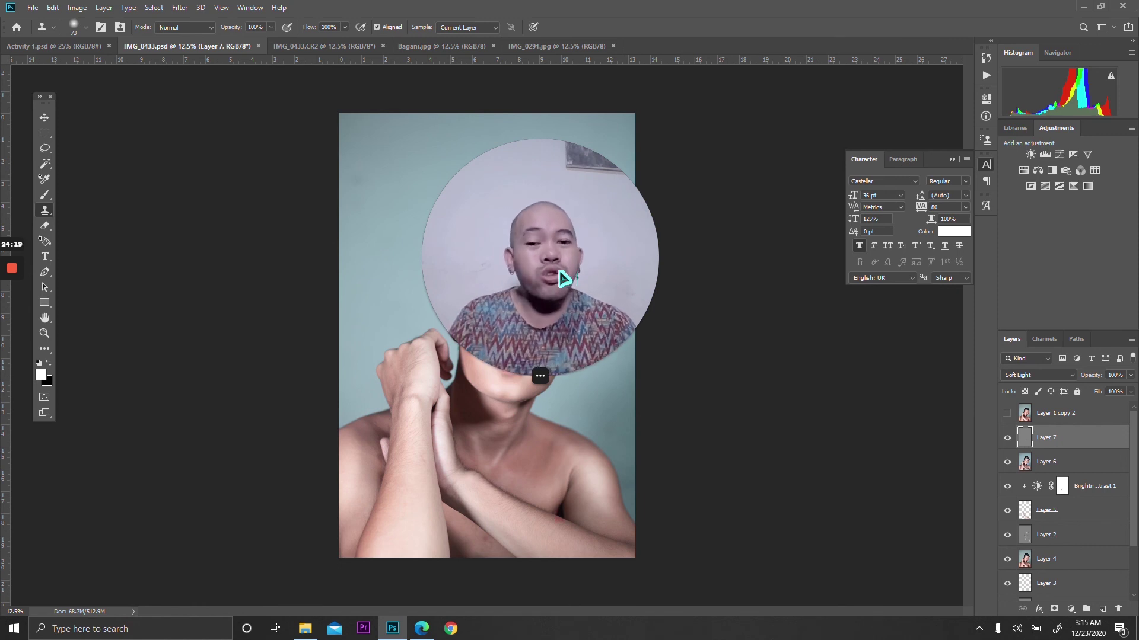
pyautogui.moveTo(576, 252); pyautogui.dragTo(546, 252)
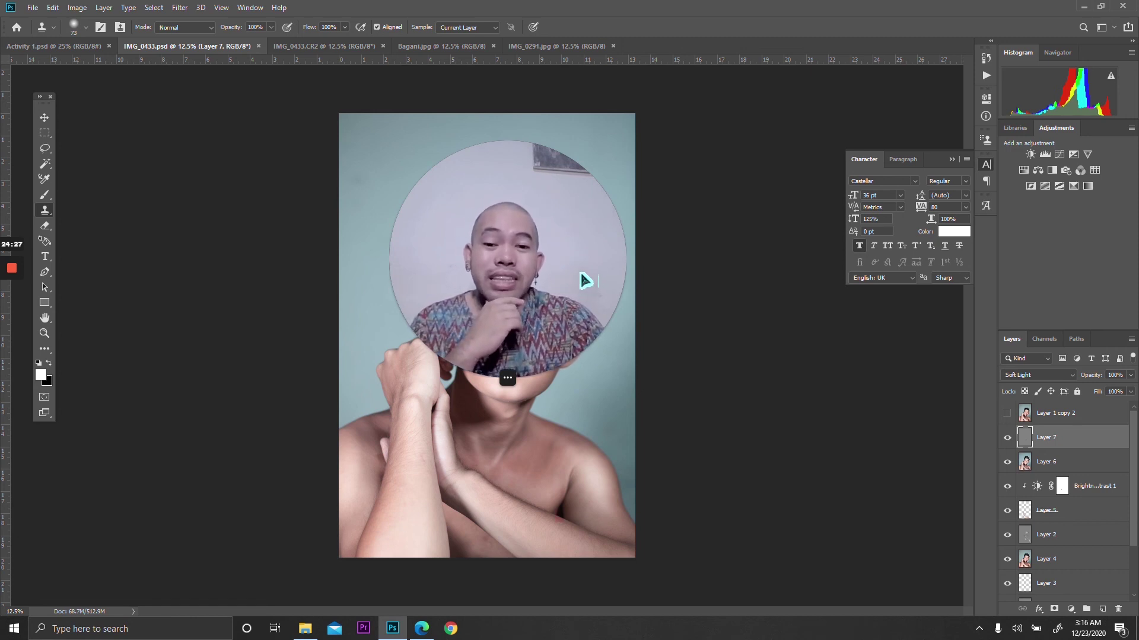
pyautogui.moveTo(553, 347)
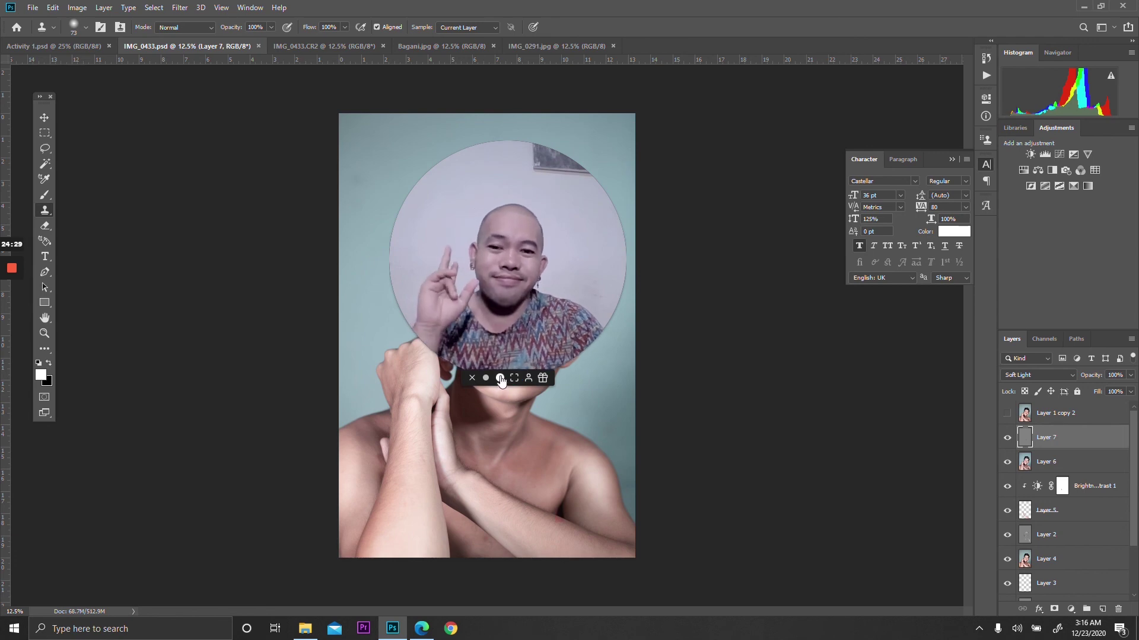